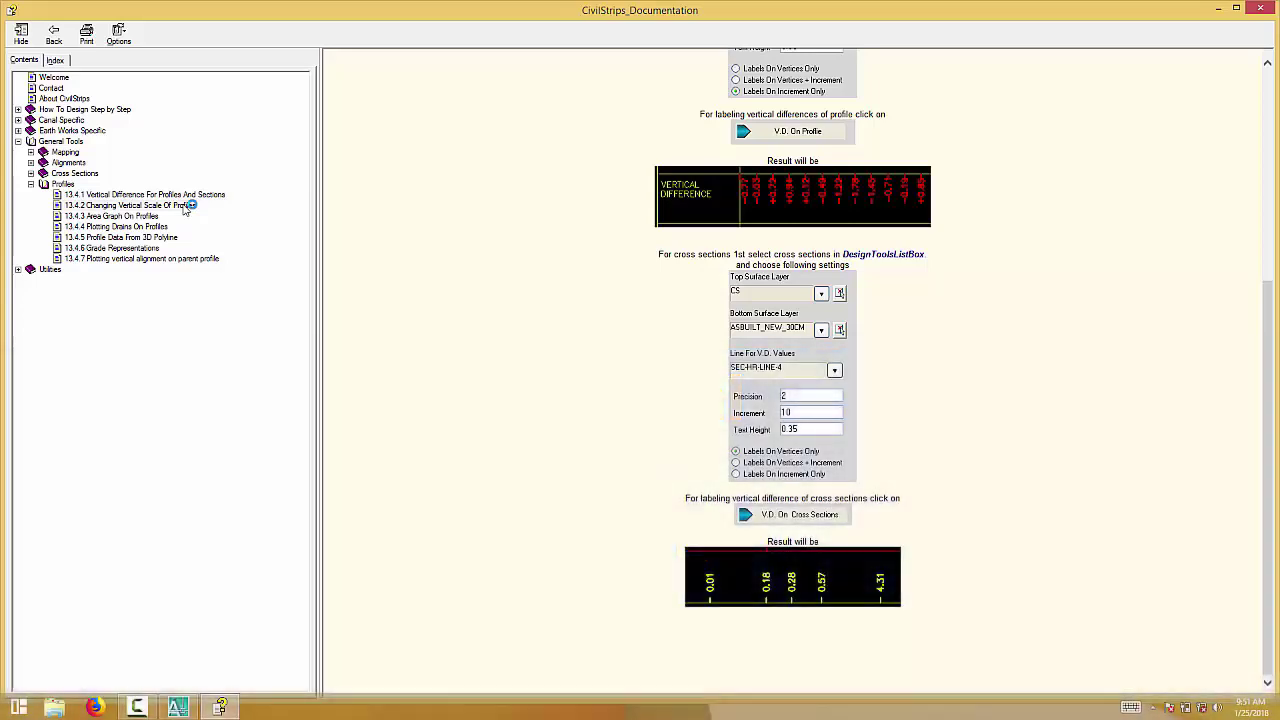
Read help topic 13.4.2 Changing Vertical Scale Of Profiles, then return to the AutoCAD drawing
{"action": "left_click", "coordinate": [184, 207]}
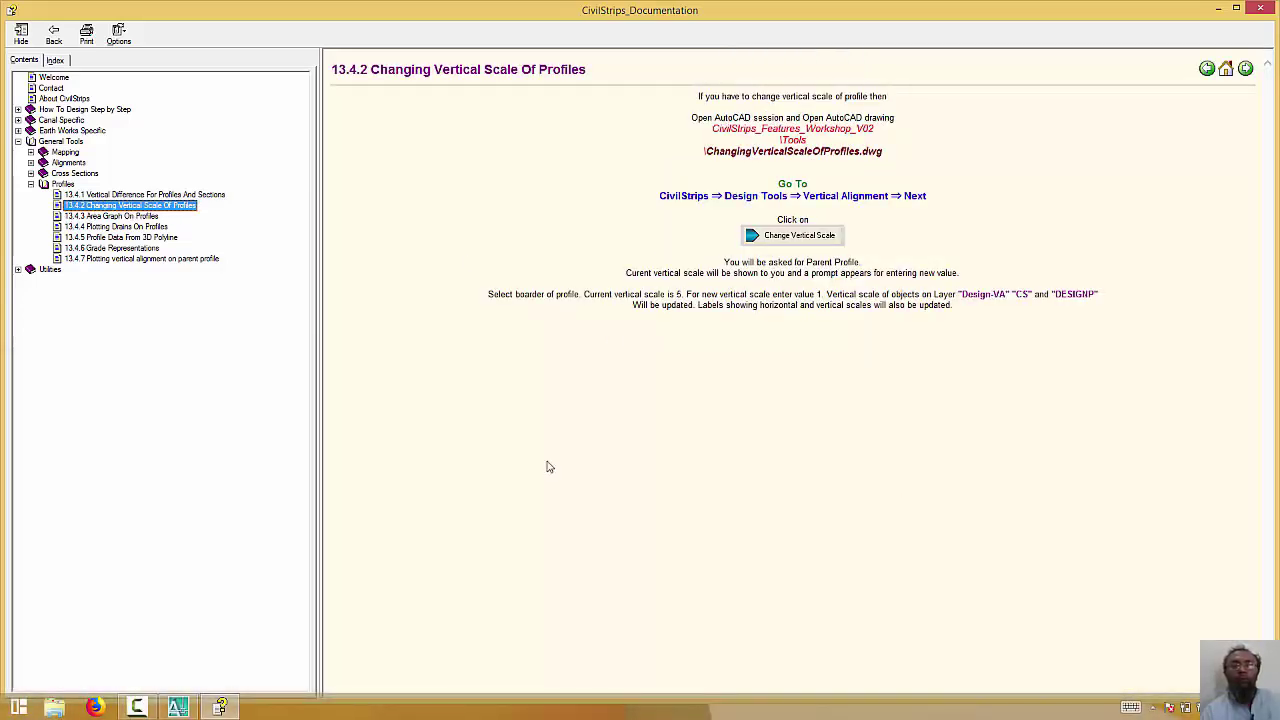
{"action": "left_click", "coordinate": [178, 707]}
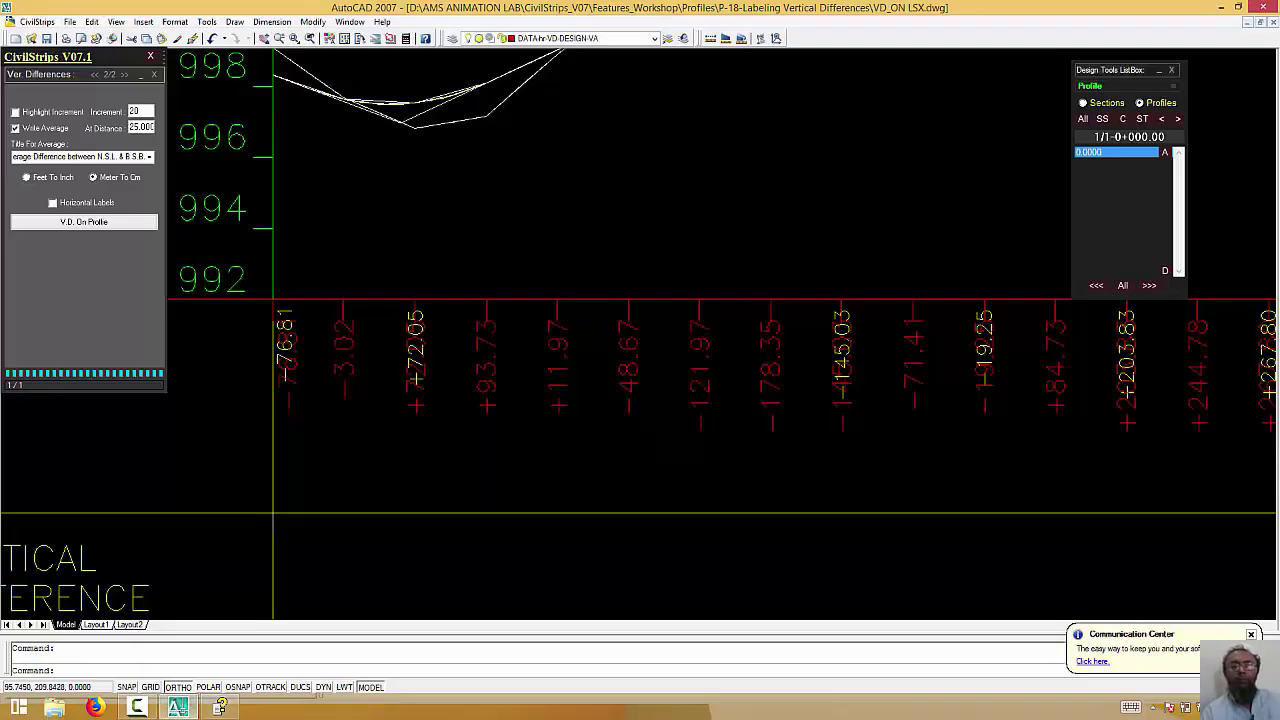
Close VD_ON LSX.dwg without saving and reopen it from the recent files list
{"action": "left_click", "coordinate": [1272, 22]}
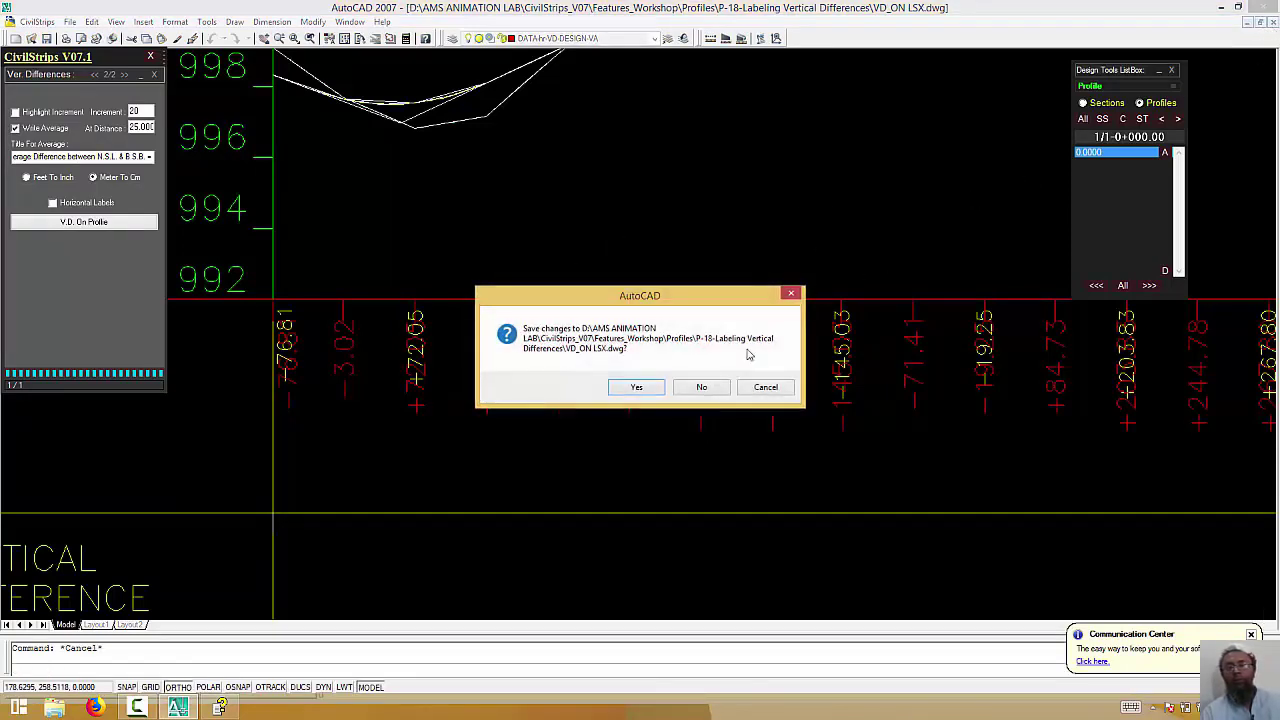
{"action": "left_click", "coordinate": [700, 387]}
{"action": "left_click", "coordinate": [11, 24]}
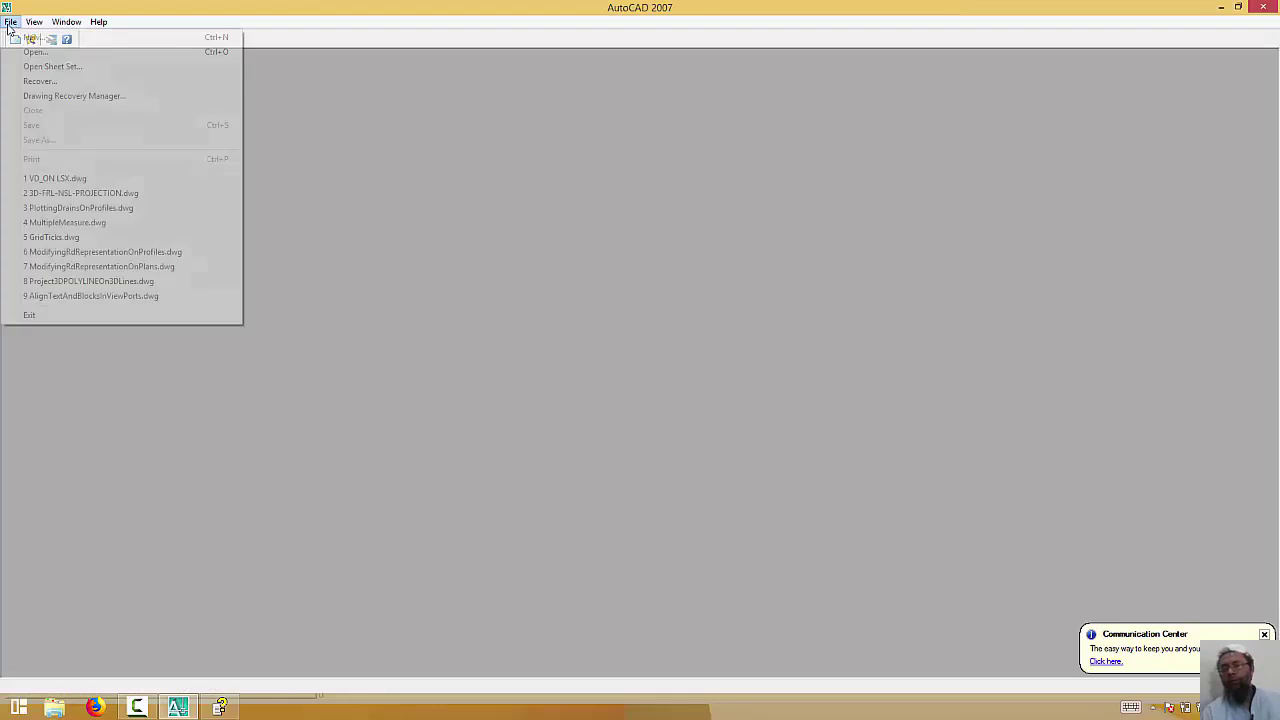
{"action": "left_click", "coordinate": [80, 181]}
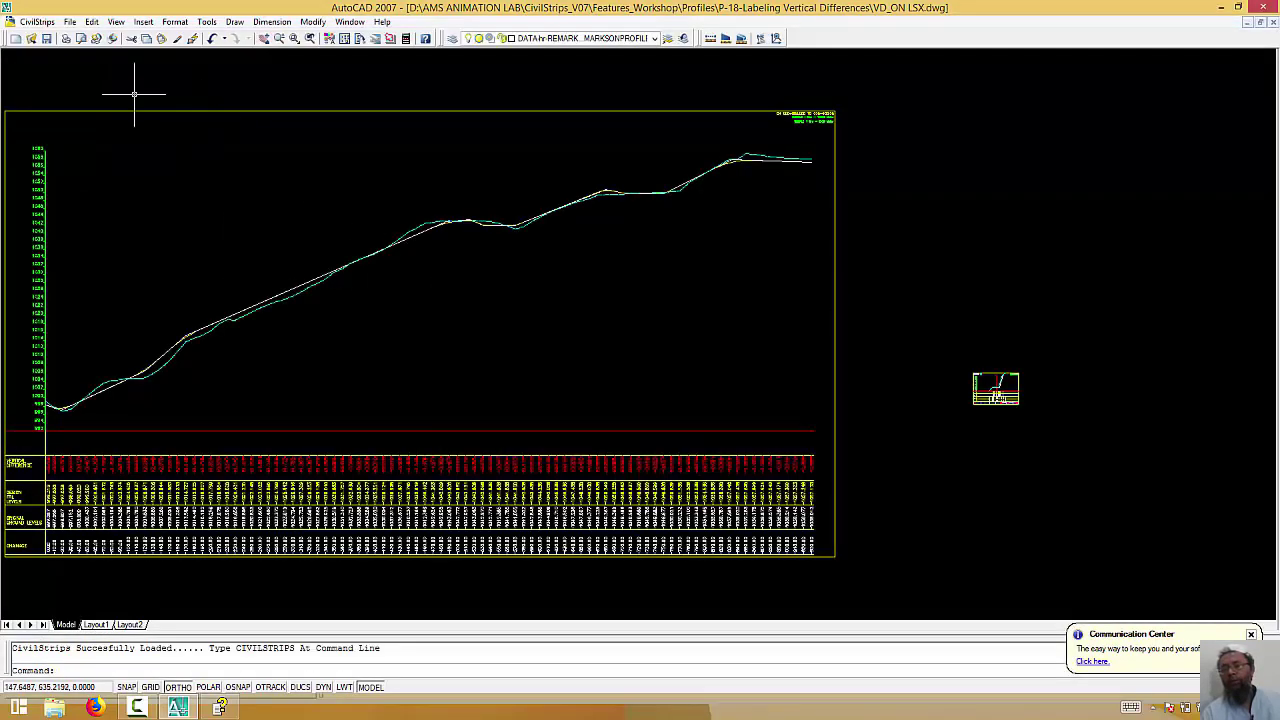
Launch CivilStrips and dismiss its welcome screen
{"action": "left_click", "coordinate": [36, 22]}
{"action": "left_click", "coordinate": [36, 38]}
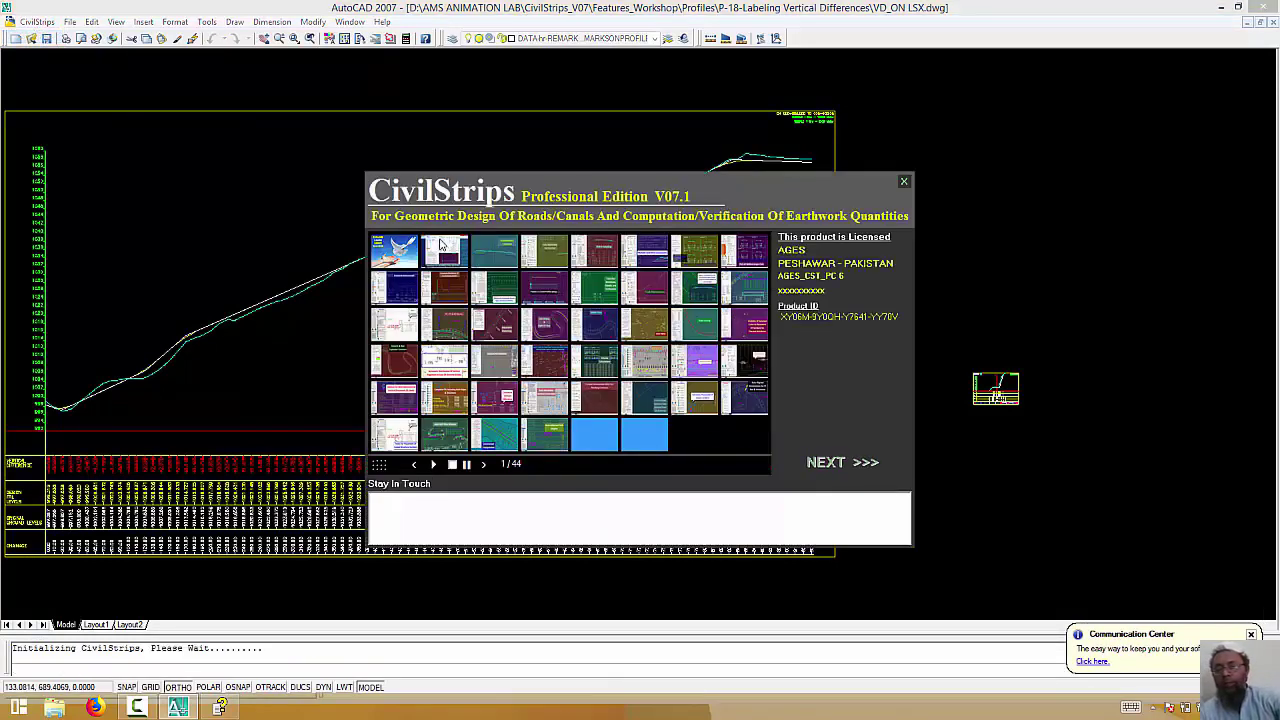
{"action": "left_click", "coordinate": [849, 466]}
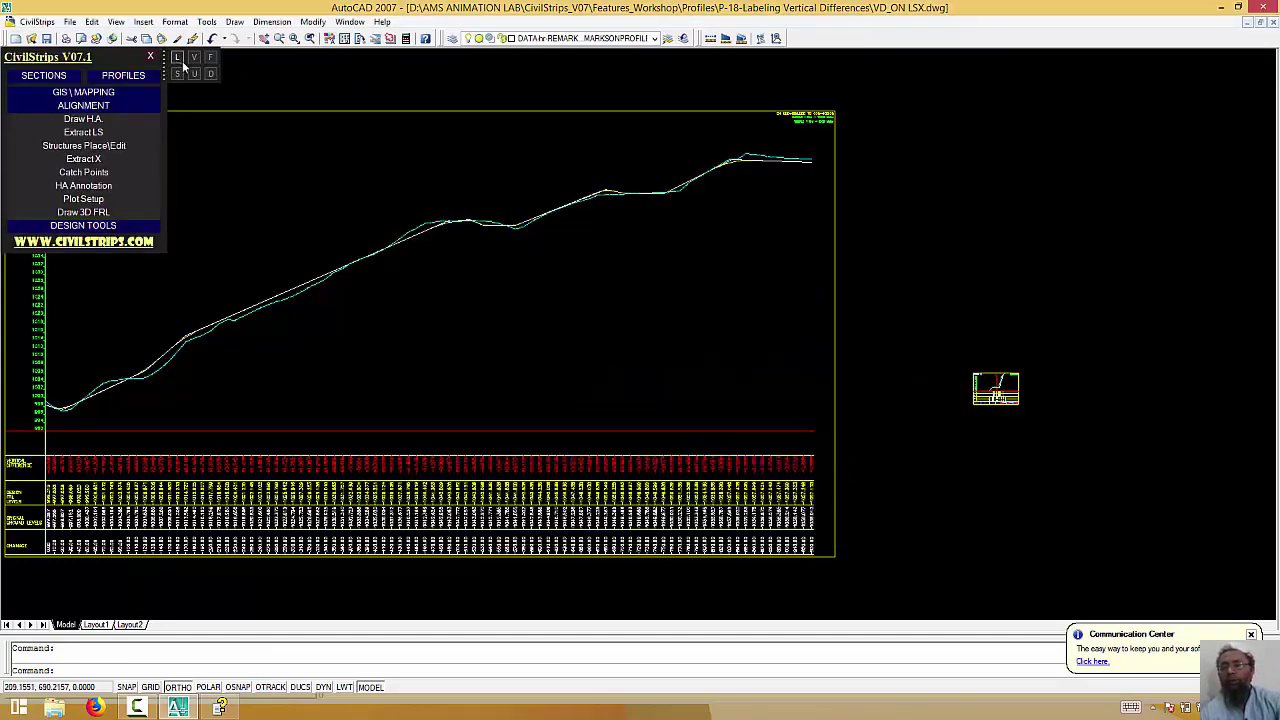
Rescale the long profile vertically by factor 2, giving V.SCALE 1 Cm = 5.00 Meter
{"action": "left_click", "coordinate": [195, 76]}
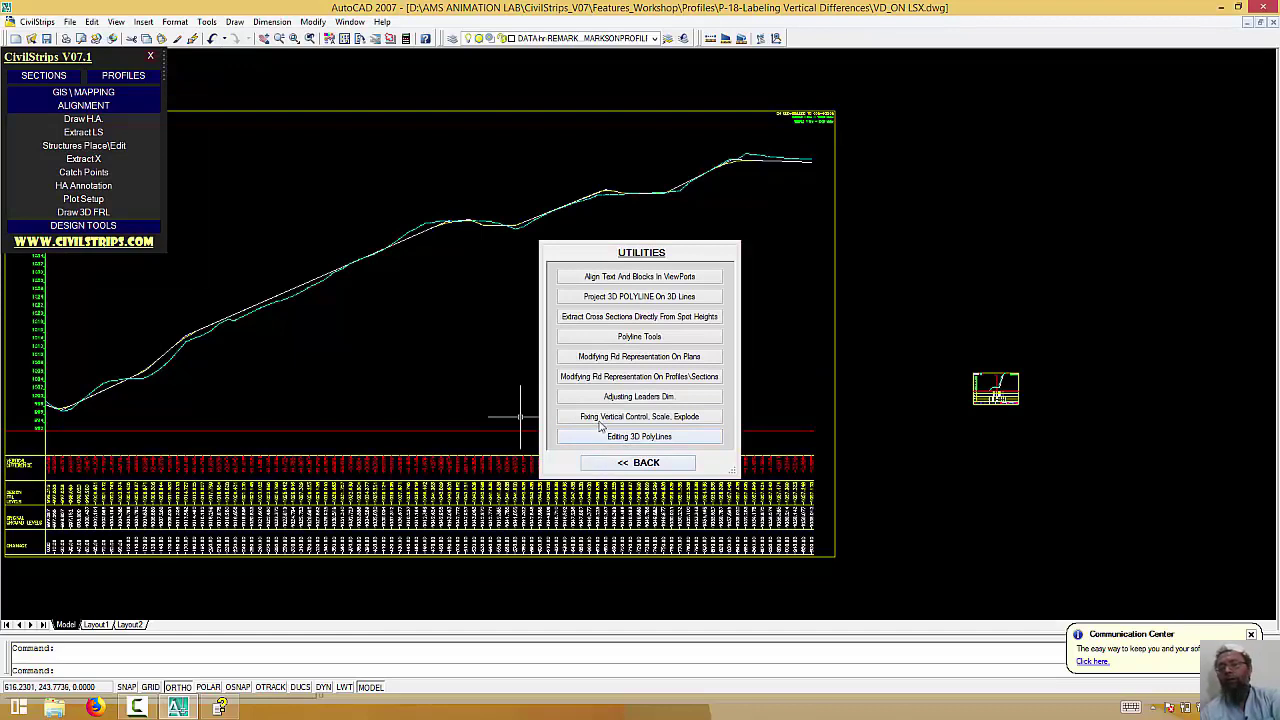
{"action": "left_click", "coordinate": [640, 417]}
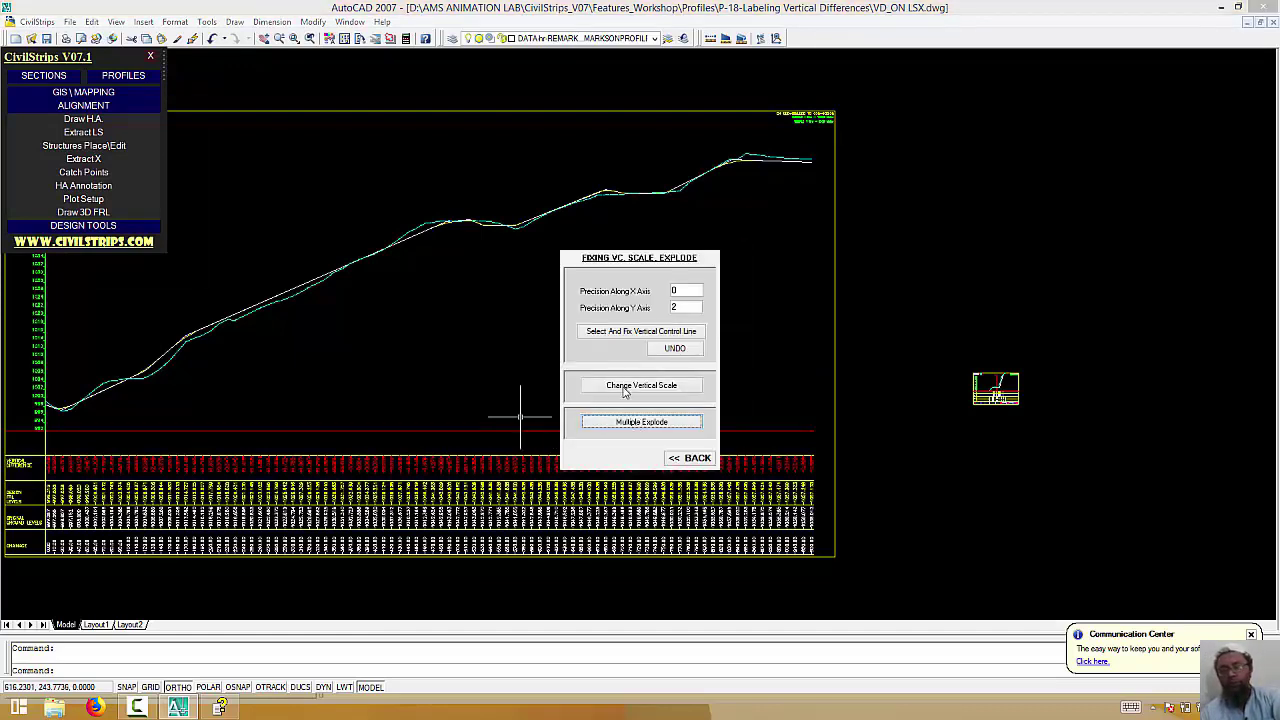
{"action": "left_click", "coordinate": [623, 388]}
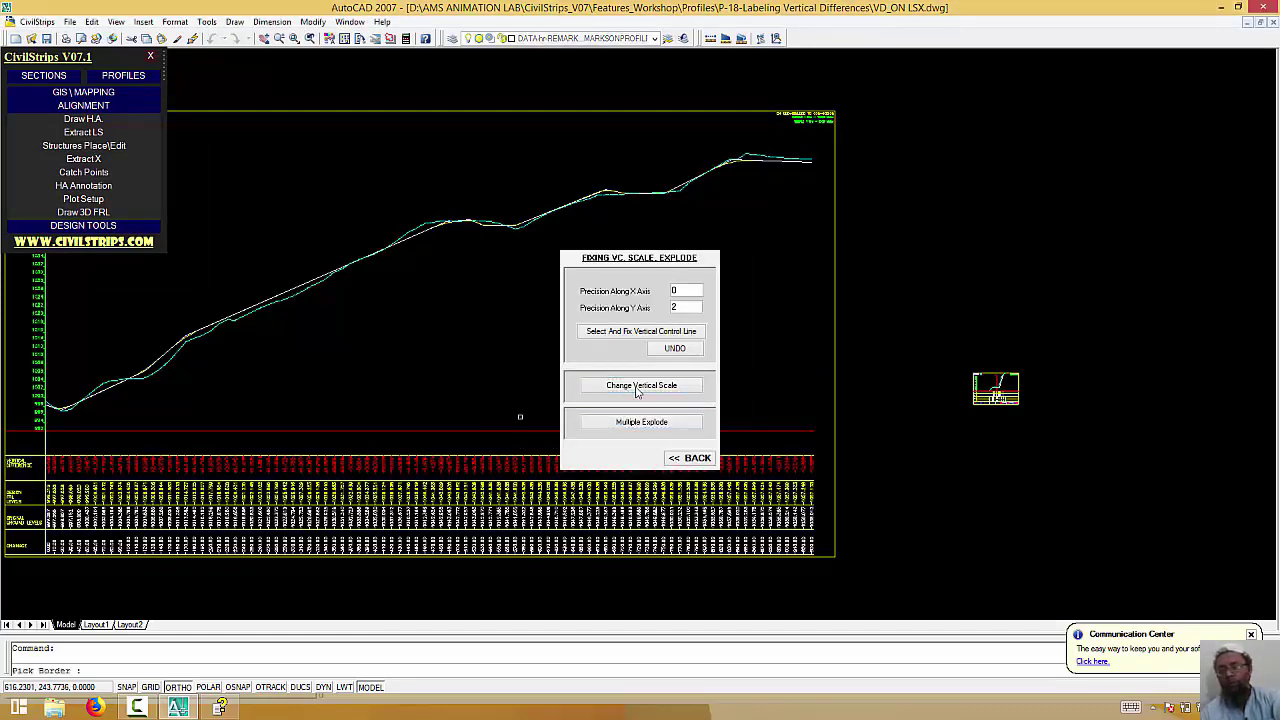
{"action": "left_click", "coordinate": [833, 276]}
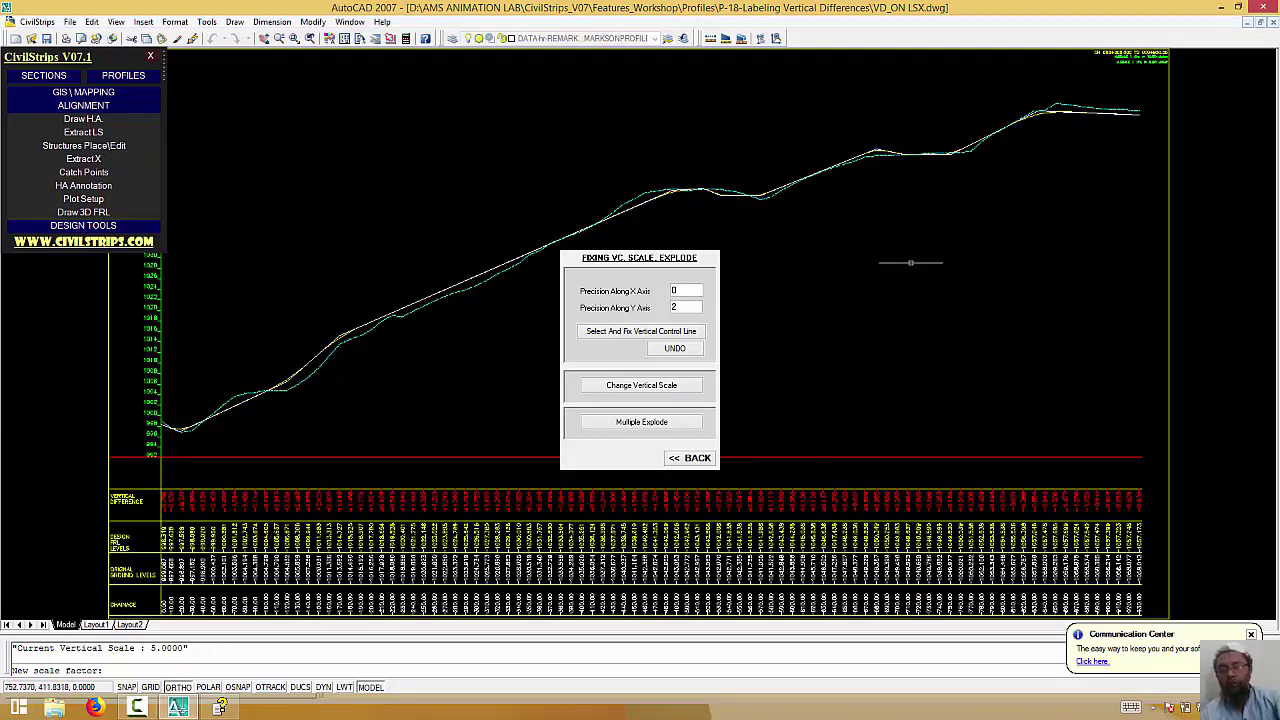
{"action": "scroll", "coordinate": [1057, 200], "scroll_direction": "up", "scroll_amount": 2}
{"action": "scroll", "coordinate": [1057, 200], "scroll_direction": "up", "scroll_amount": 1}
{"action": "scroll", "coordinate": [1057, 200], "scroll_direction": "up", "scroll_amount": 1}
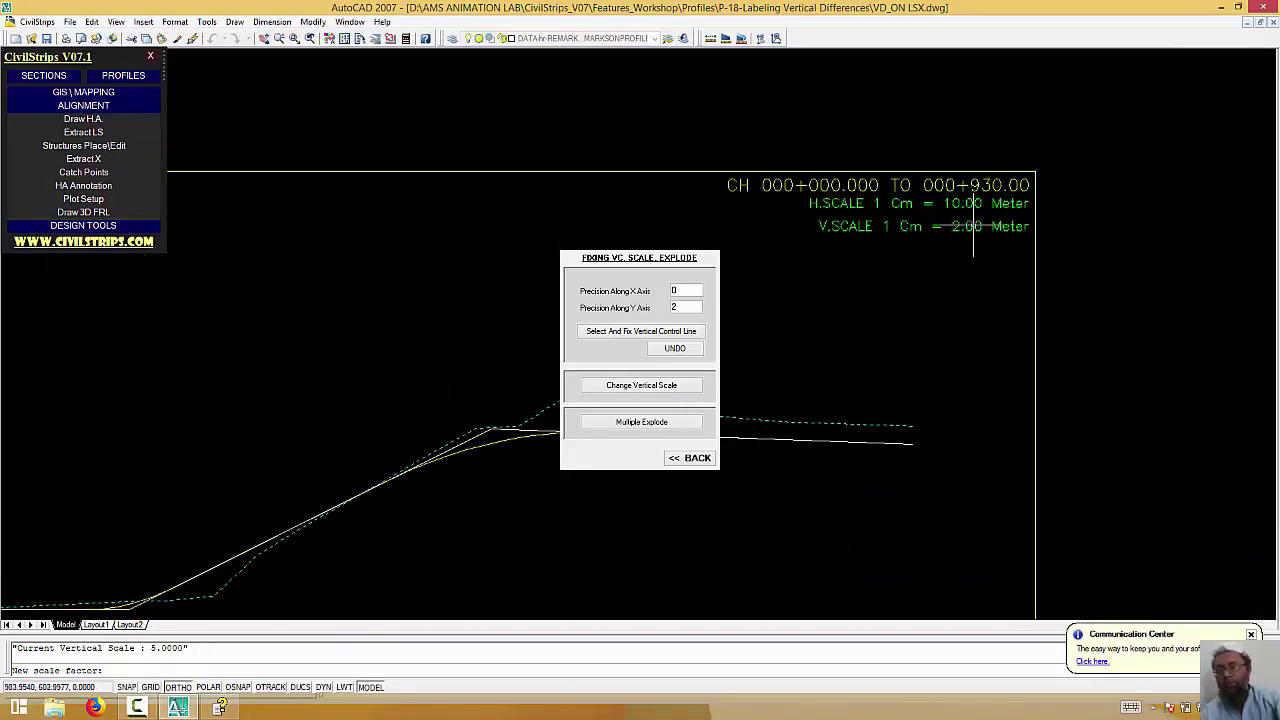
{"action": "scroll", "coordinate": [962, 228], "scroll_direction": "down", "scroll_amount": 4}
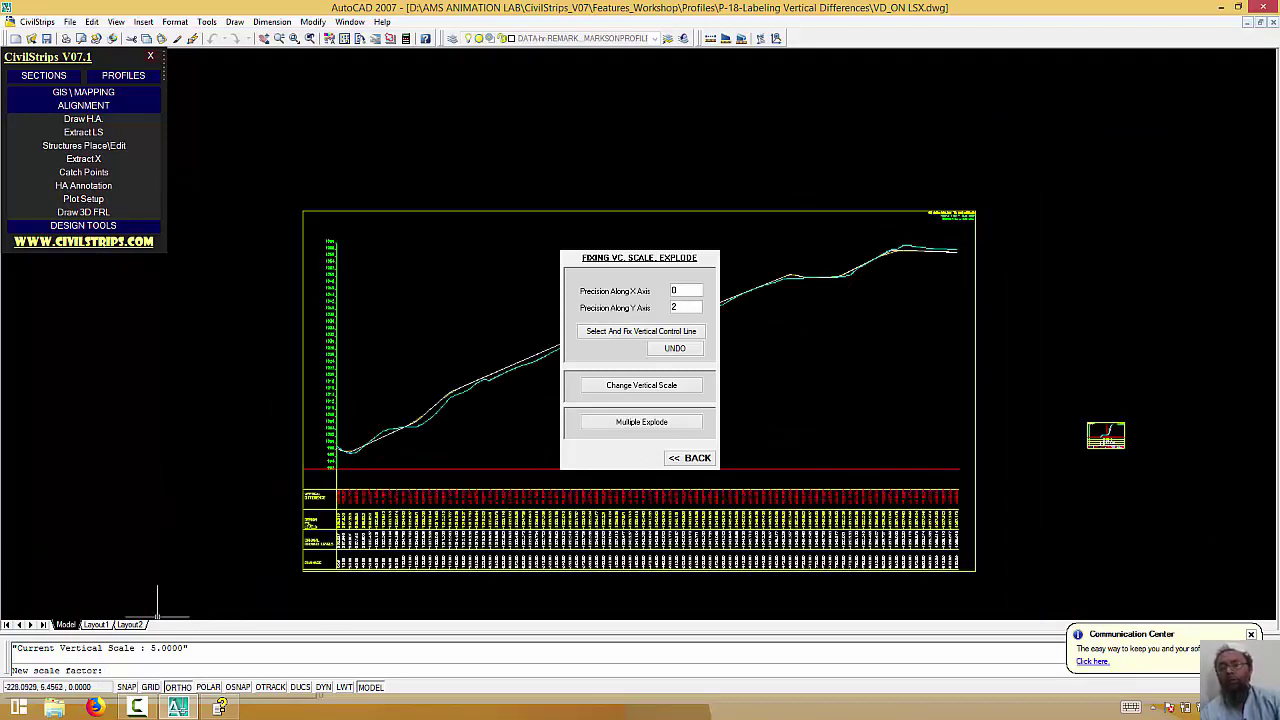
{"action": "type", "text": "2"}
{"action": "key", "text": "Return"}
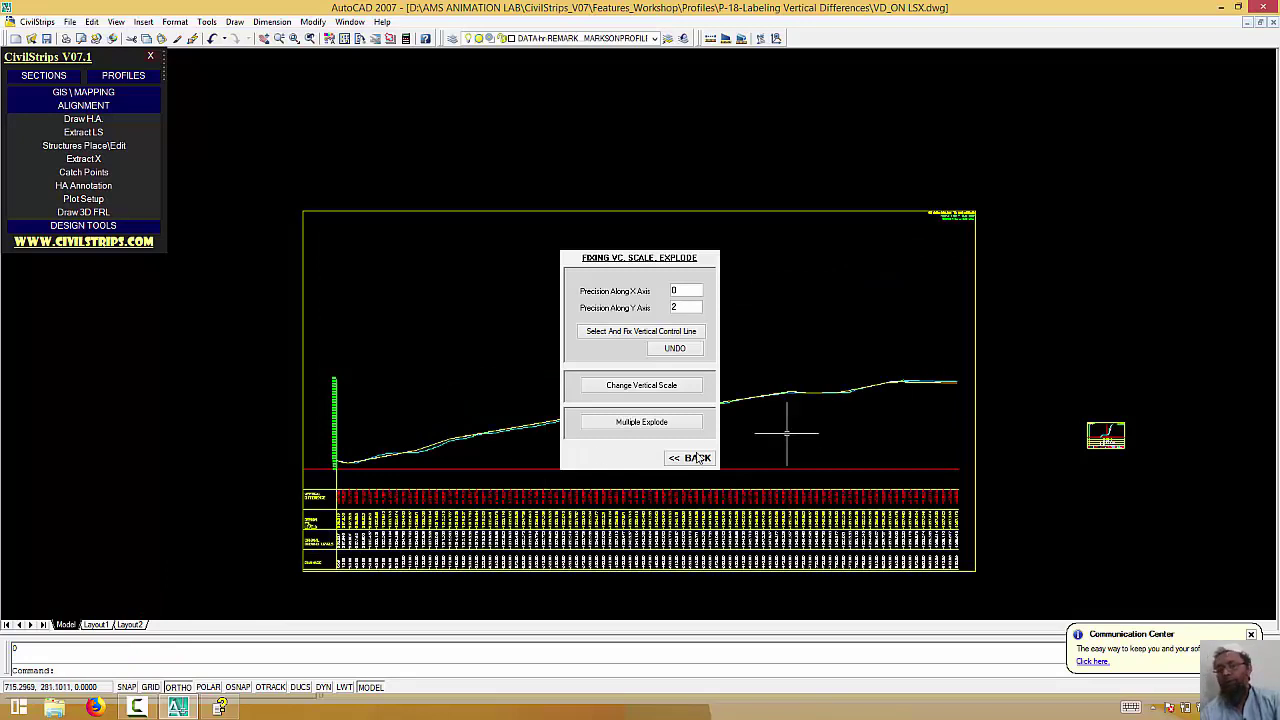
{"action": "scroll", "coordinate": [948, 216], "scroll_direction": "up", "scroll_amount": 3}
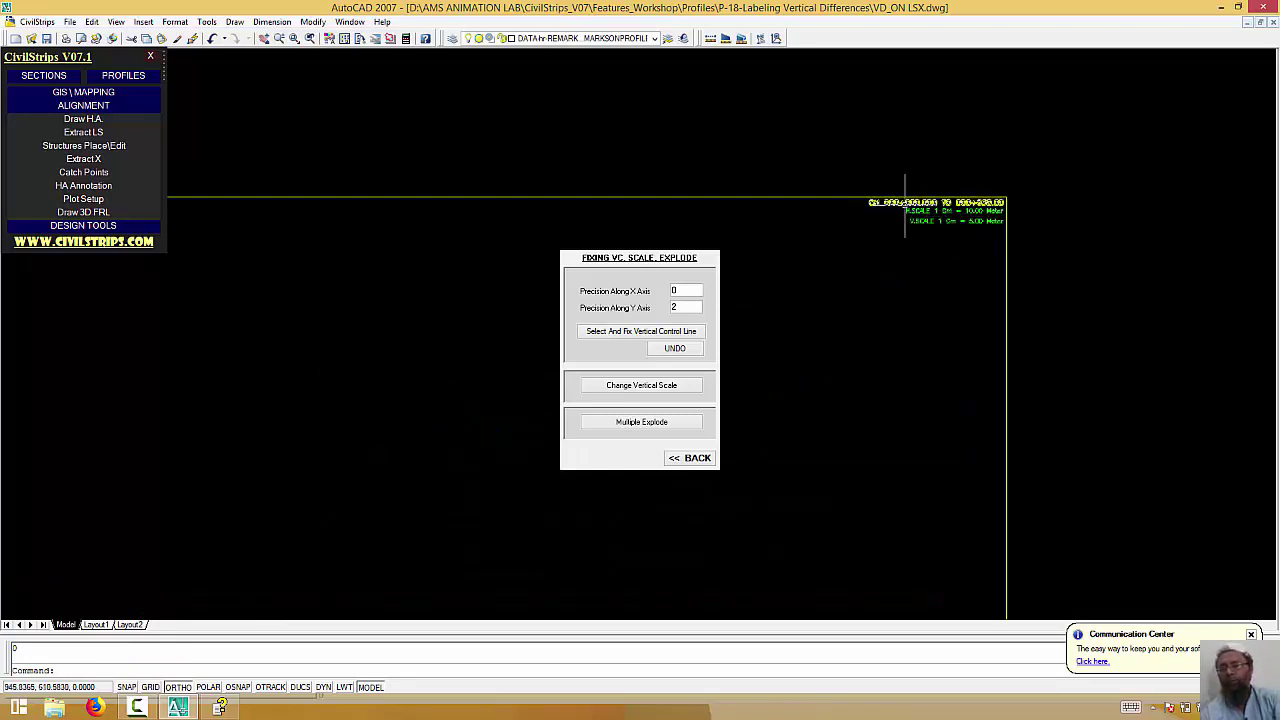
{"action": "scroll", "coordinate": [948, 216], "scroll_direction": "up", "scroll_amount": 4}
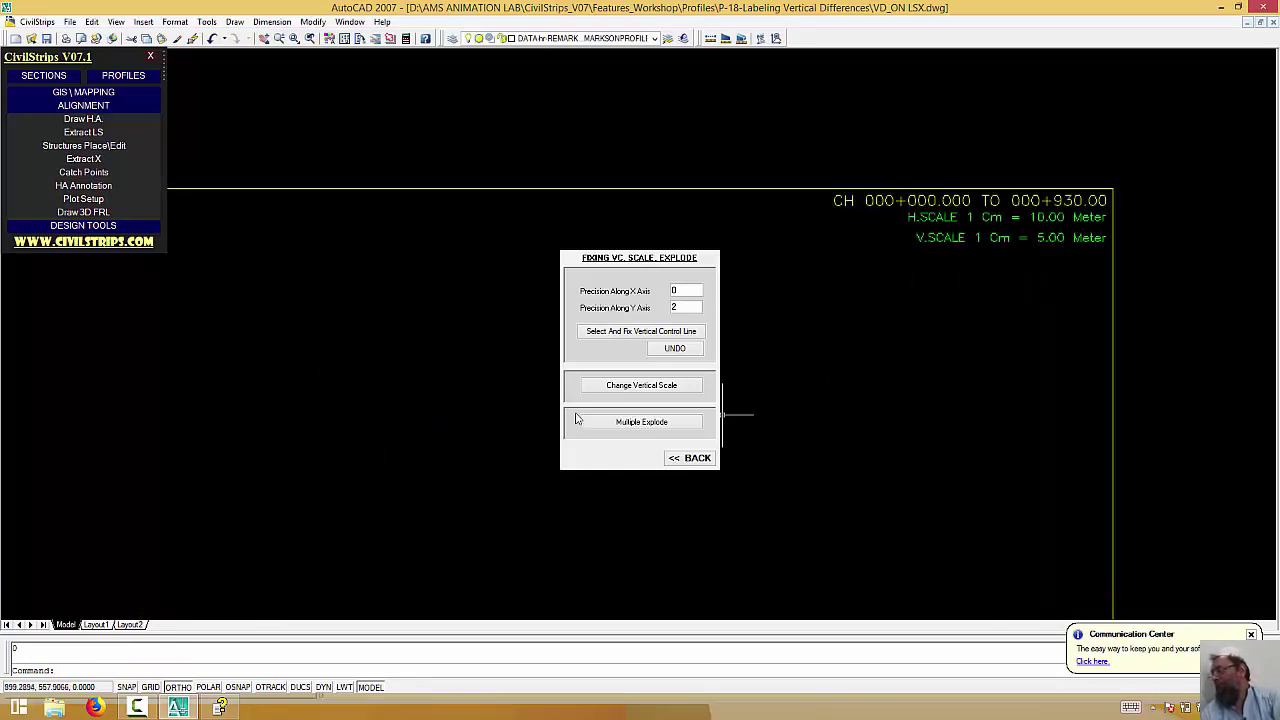
Start another Change Vertical Scale for the cross-section
{"action": "left_click", "coordinate": [615, 390]}
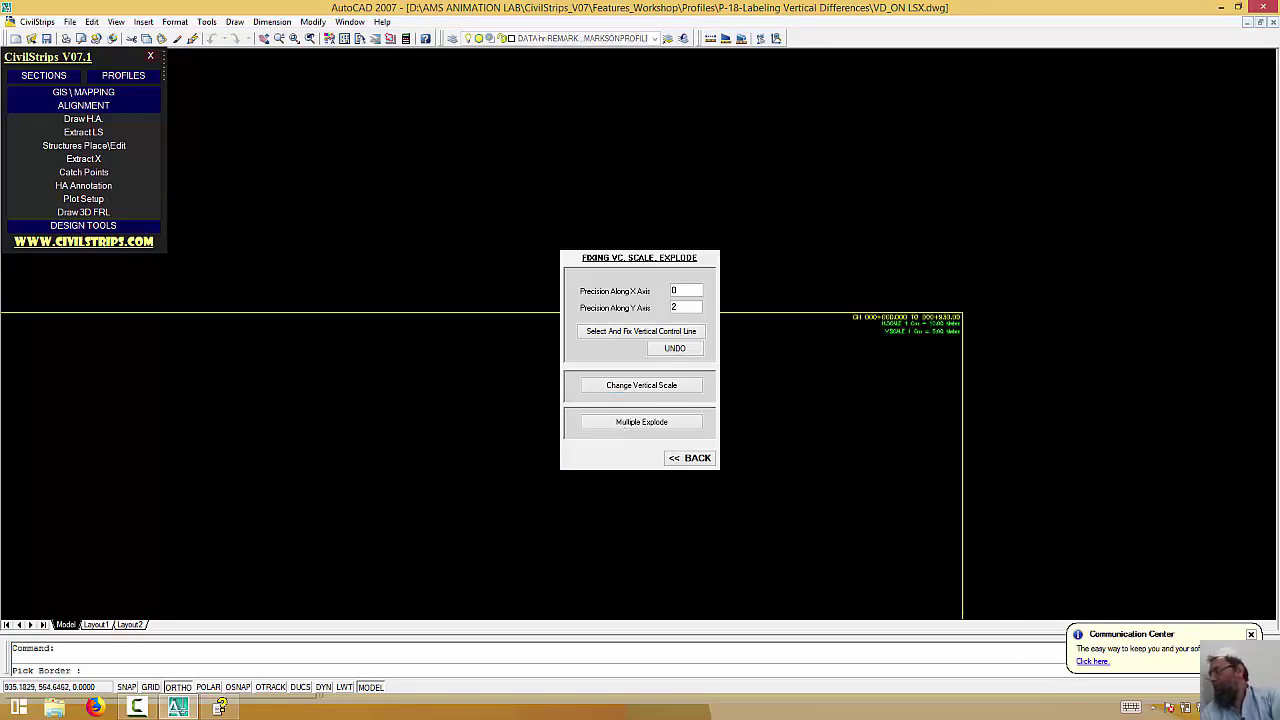
{"action": "scroll", "coordinate": [828, 370], "scroll_direction": "up", "scroll_amount": 3}
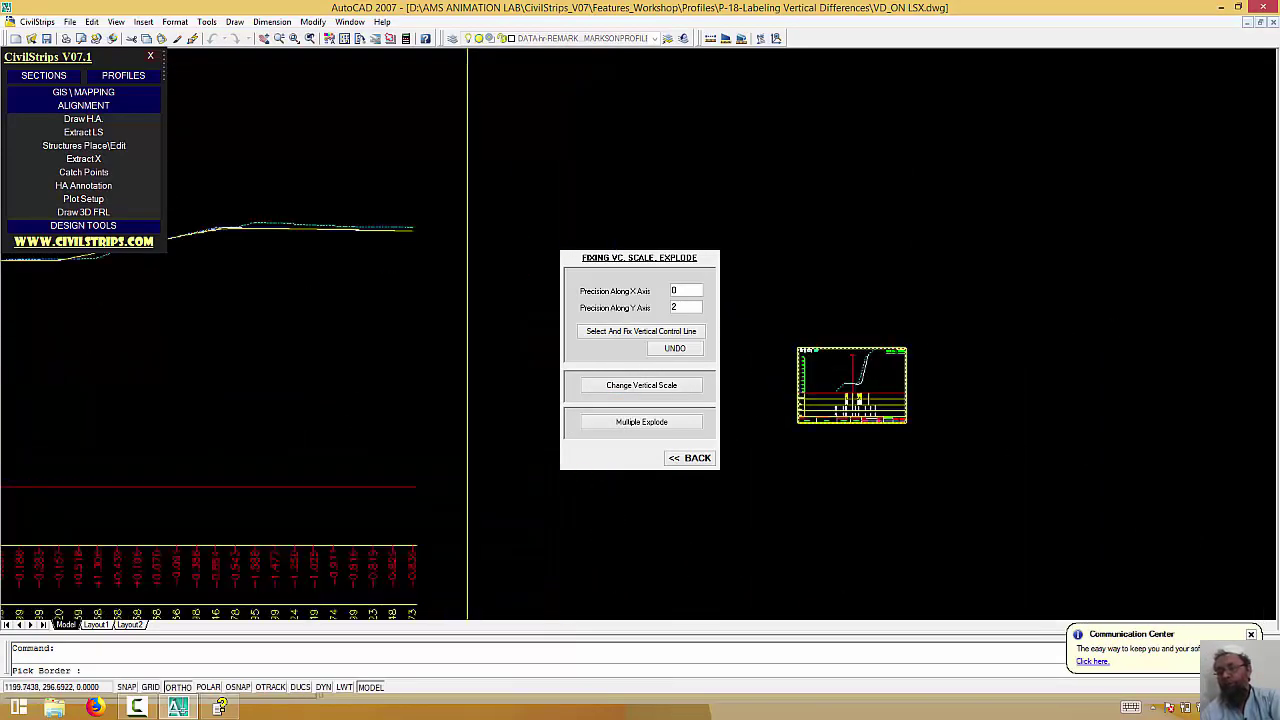
{"action": "scroll", "coordinate": [828, 365], "scroll_direction": "up", "scroll_amount": 3}
{"action": "scroll", "coordinate": [828, 362], "scroll_direction": "up", "scroll_amount": 2}
Rescale the RD 5+000 cross-section by factor 0.5, then select its white polyline to check it
{"action": "left_click", "coordinate": [828, 365]}
{"action": "type", "text": "0.5"}
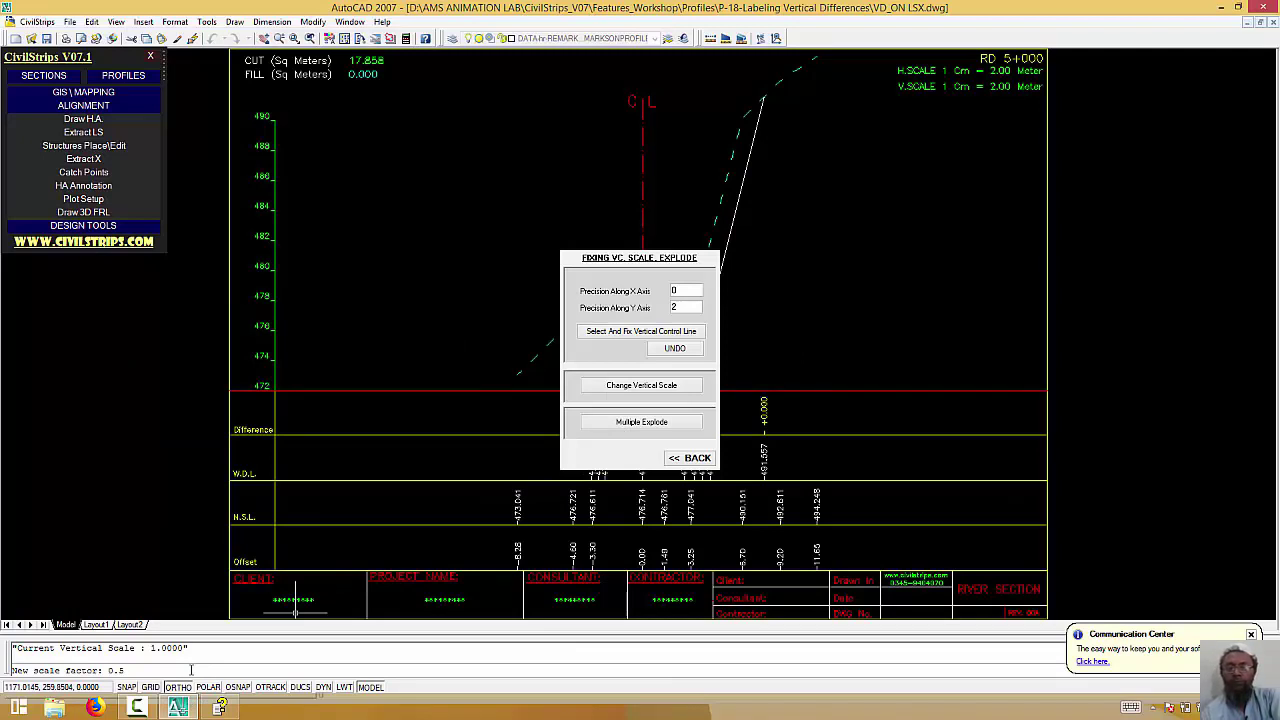
{"action": "key", "text": "Return"}
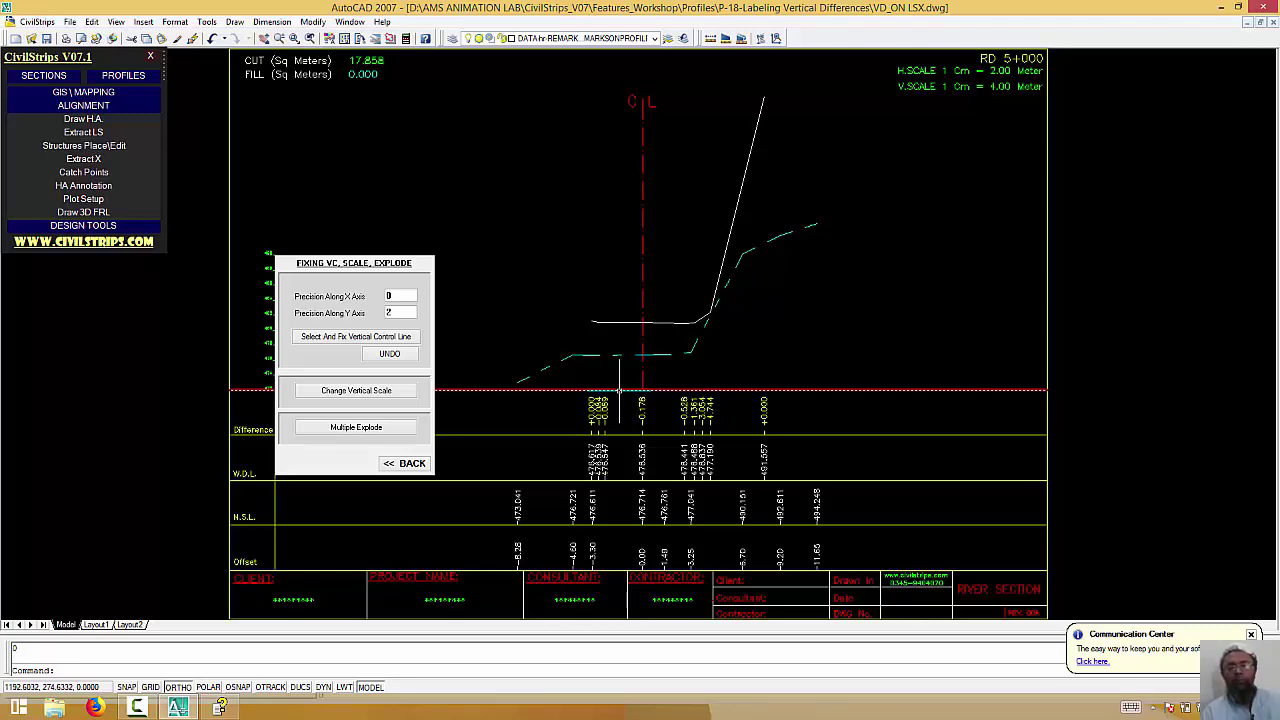
{"action": "left_click", "coordinate": [780, 192]}
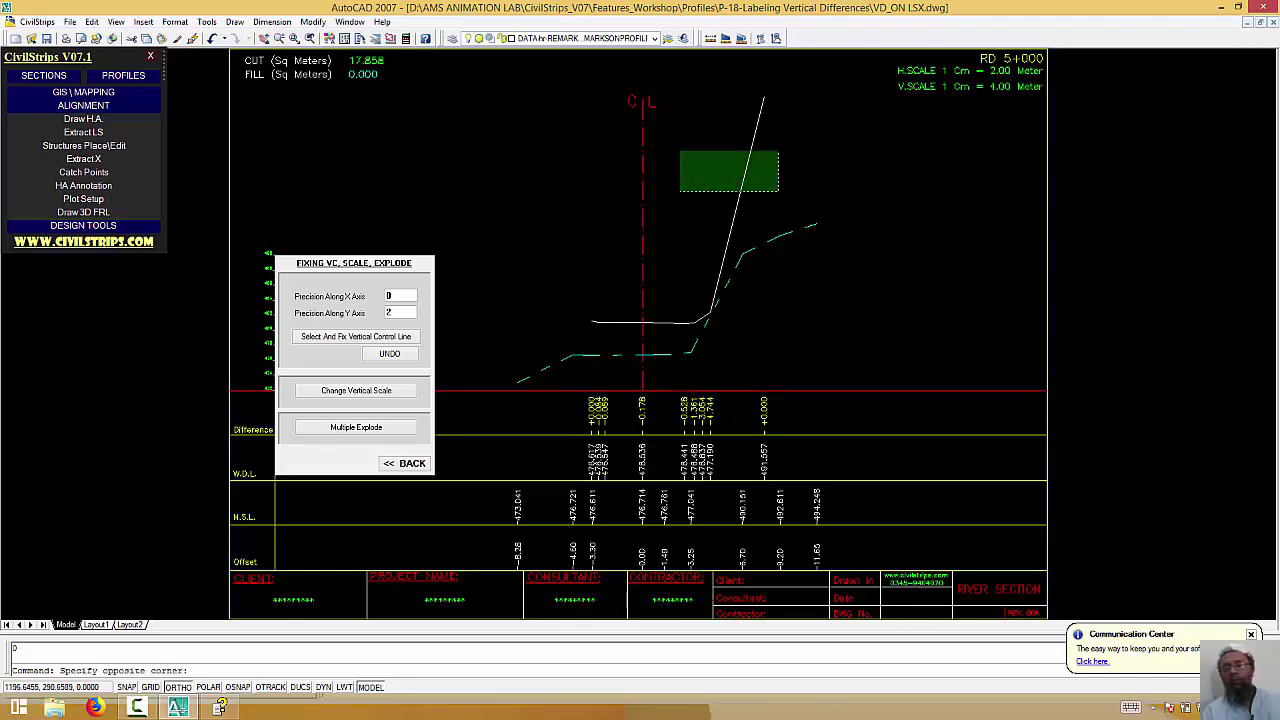
{"action": "left_click", "coordinate": [680, 150]}
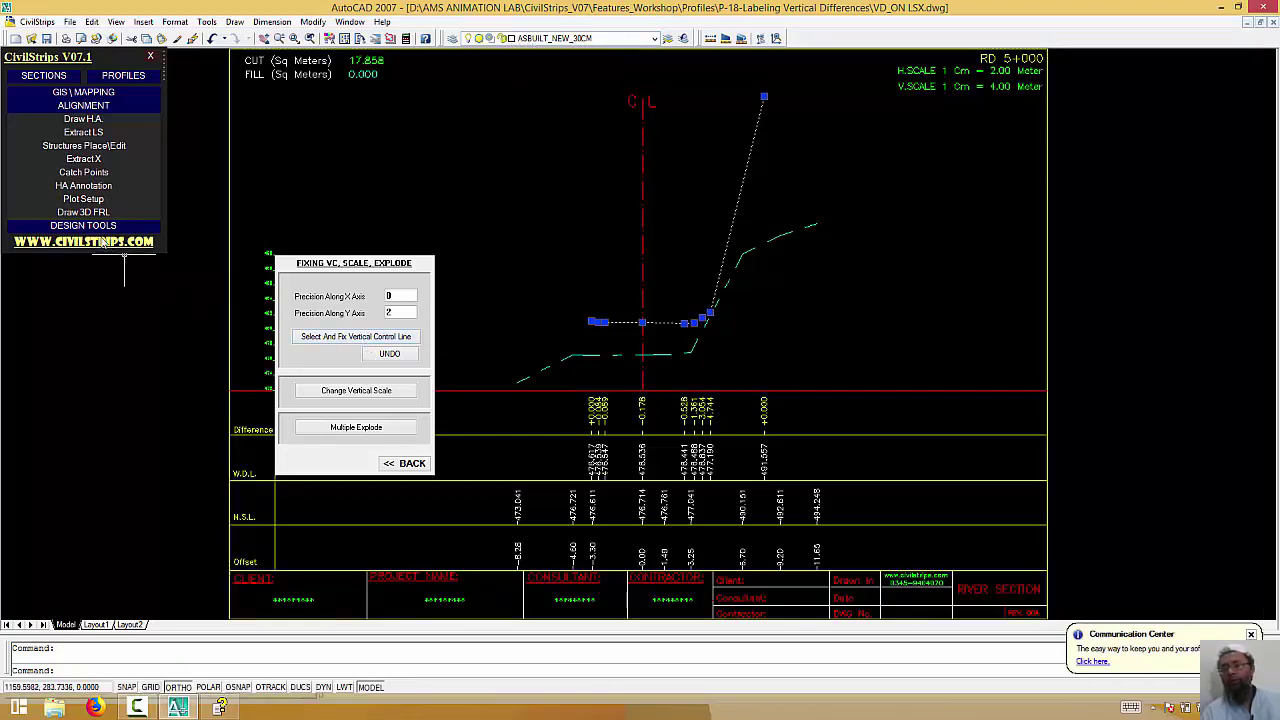
Navigate CivilStrips Design Tools > Utilities > Vertical to Ver. Adjustments page 2/3, then clear the selection
{"action": "left_click", "coordinate": [83, 225]}
{"action": "left_click", "coordinate": [83, 105]}
{"action": "left_click", "coordinate": [85, 92]}
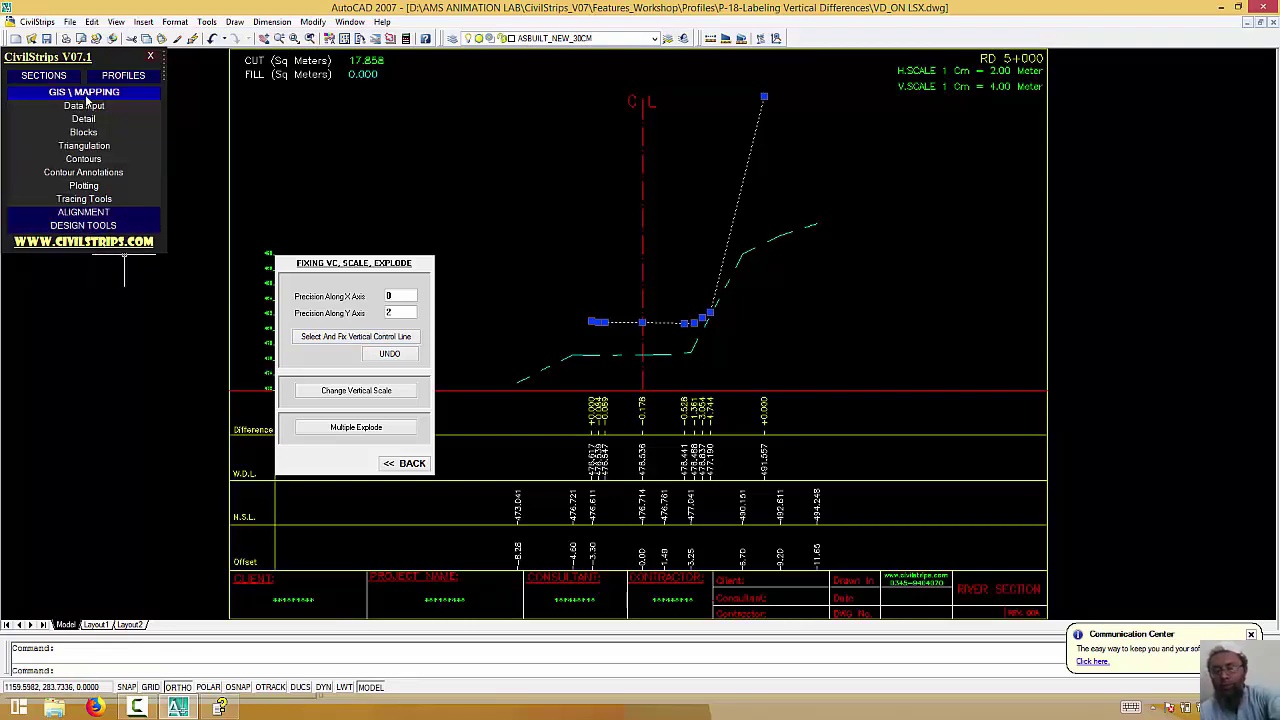
{"action": "left_click", "coordinate": [83, 225]}
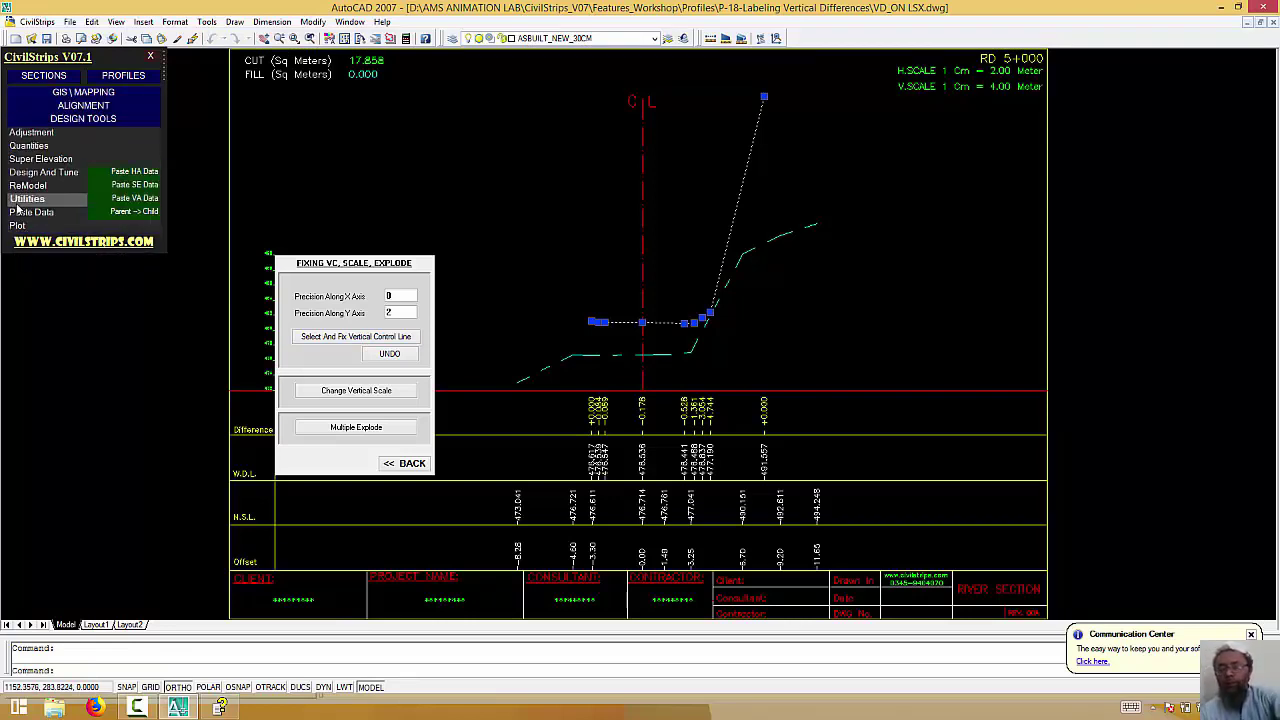
{"action": "mouse_move", "coordinate": [35, 132]}
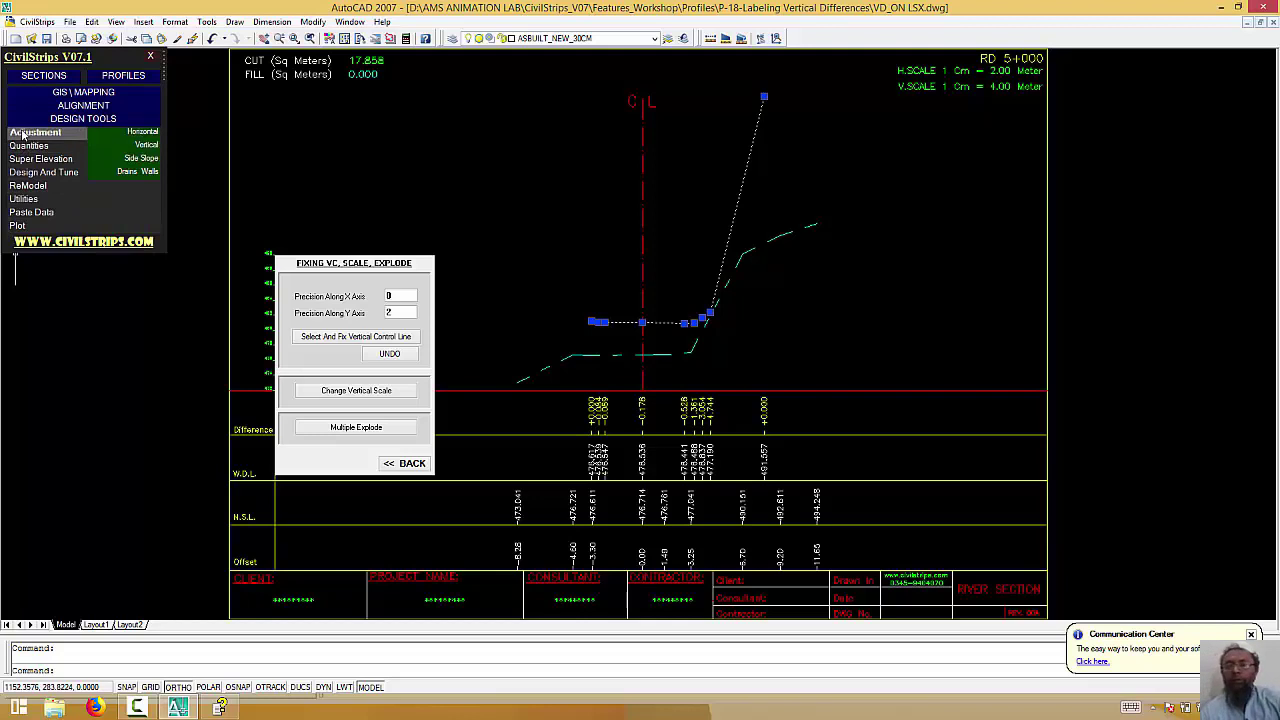
{"action": "left_click", "coordinate": [143, 146]}
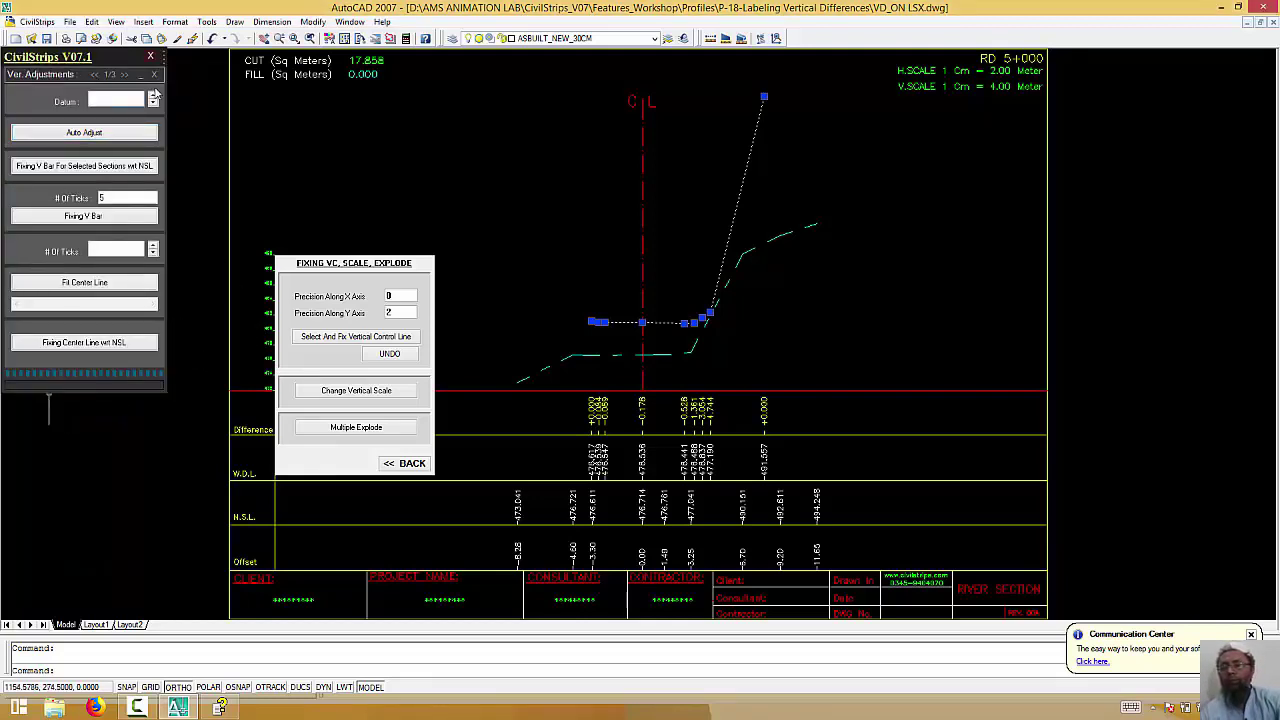
{"action": "left_click", "coordinate": [125, 75]}
{"action": "left_click", "coordinate": [124, 75]}
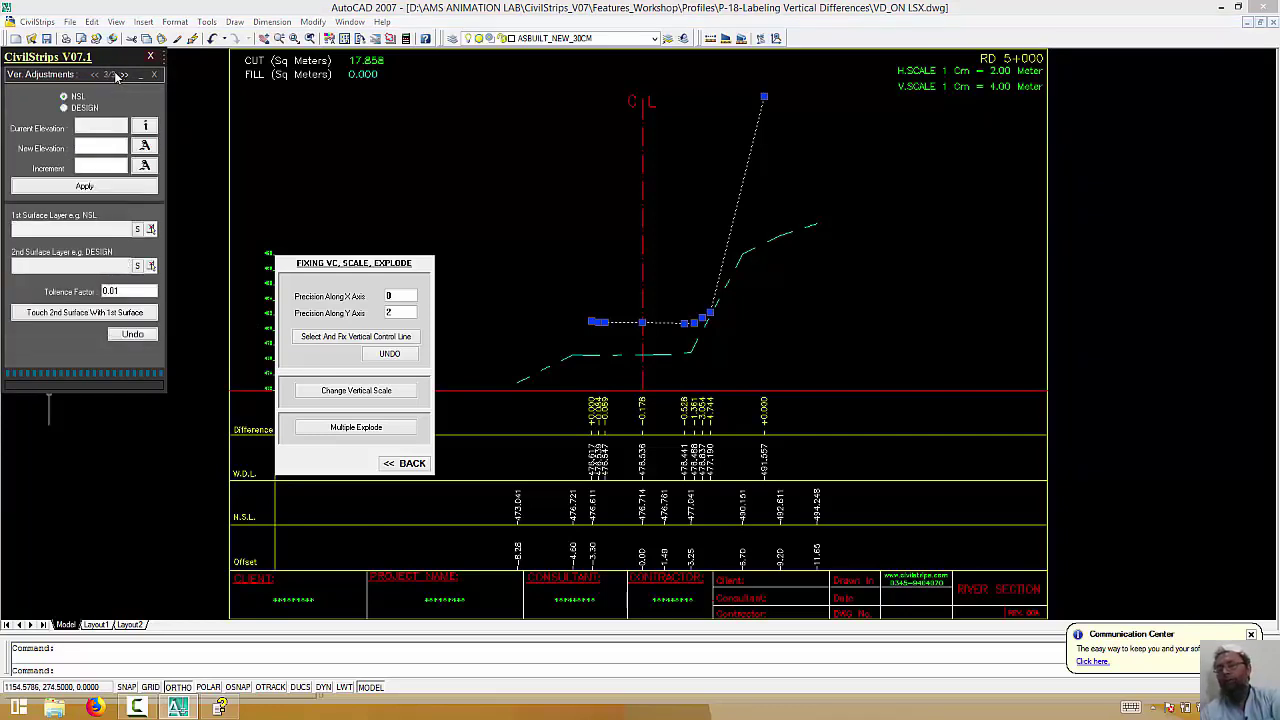
{"action": "left_click", "coordinate": [96, 74]}
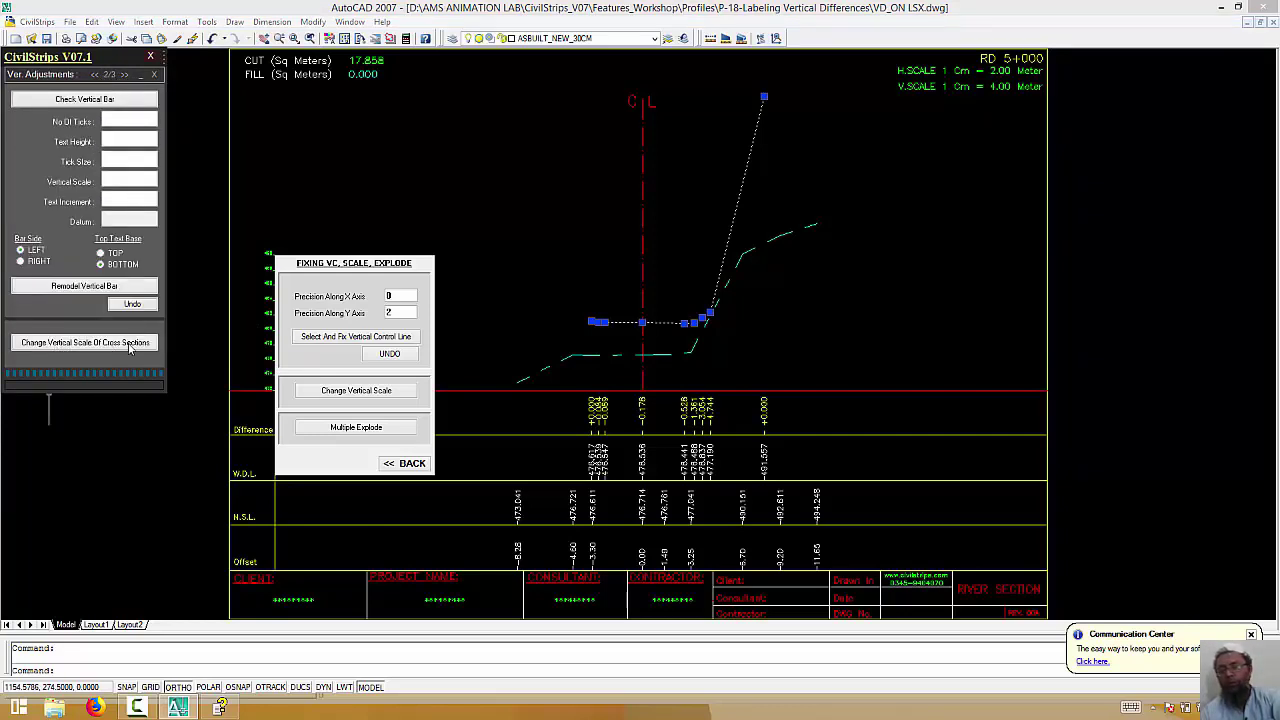
{"action": "scroll", "coordinate": [815, 300], "scroll_direction": "down", "scroll_amount": 3}
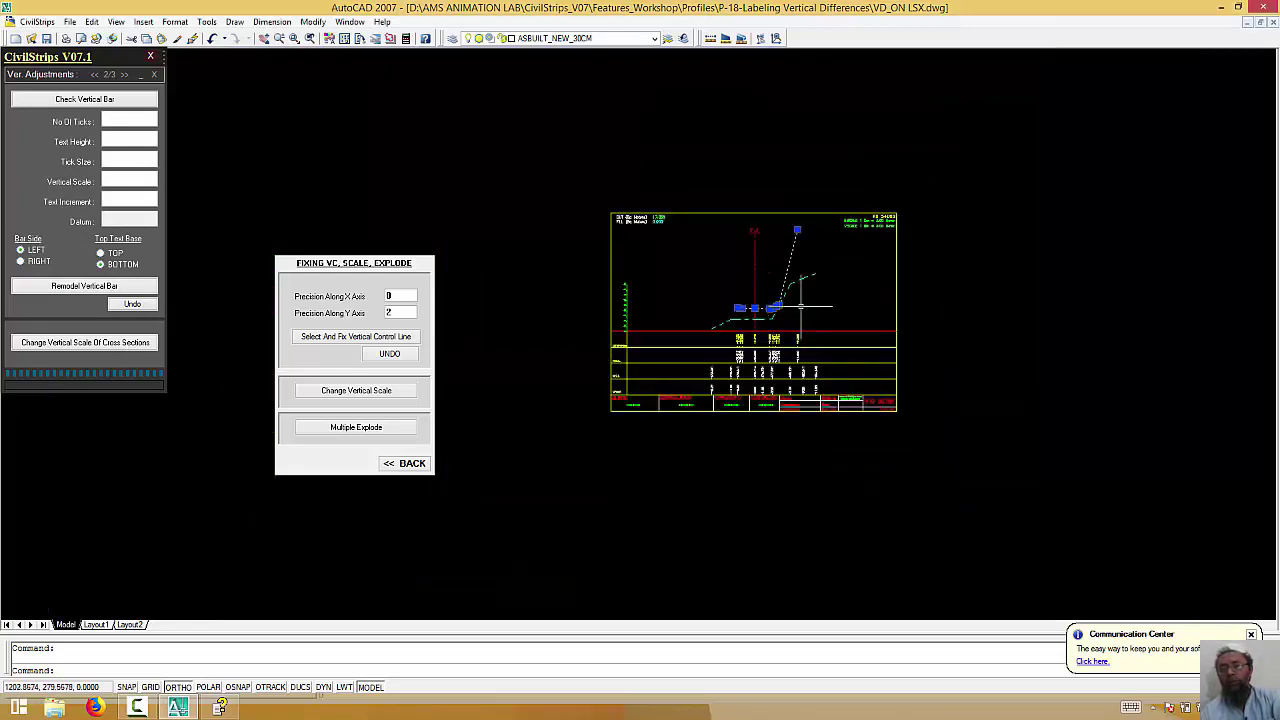
{"action": "key", "text": "Escape"}
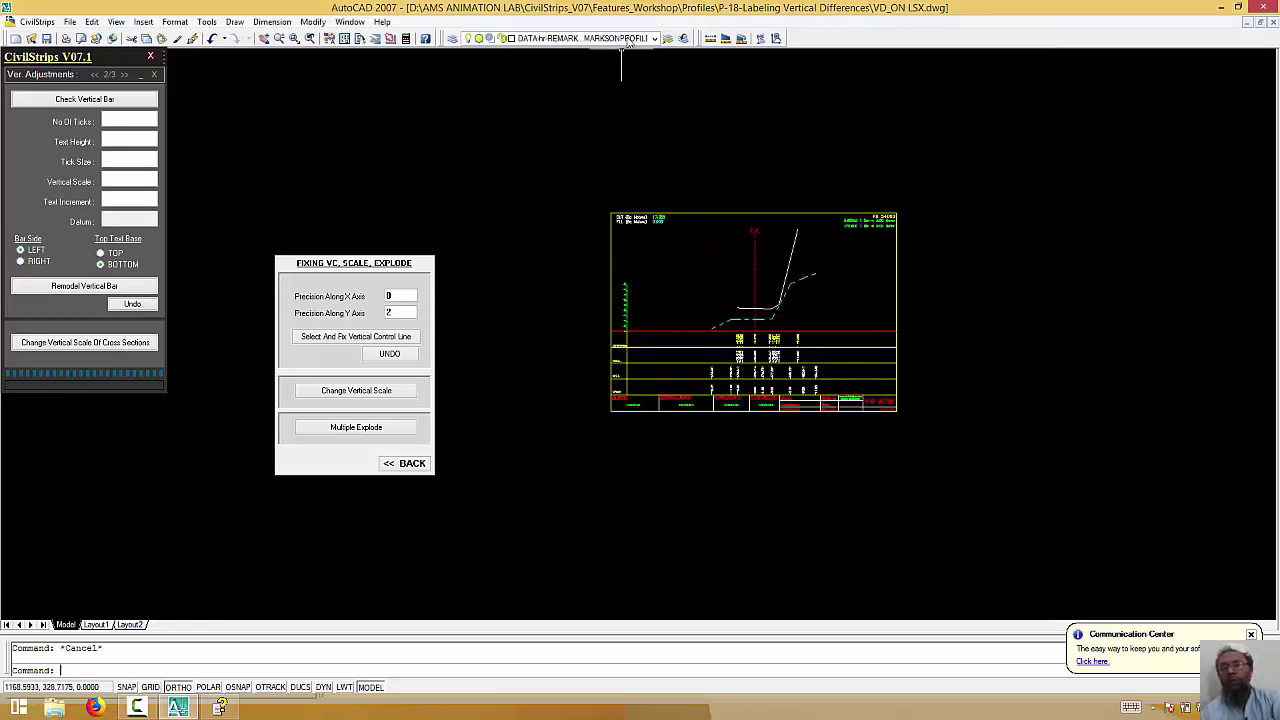
In Layer Properties Manager, prefix layer ASBUILT_NEW_30CM with DESIGN_
{"action": "left_click", "coordinate": [452, 38]}
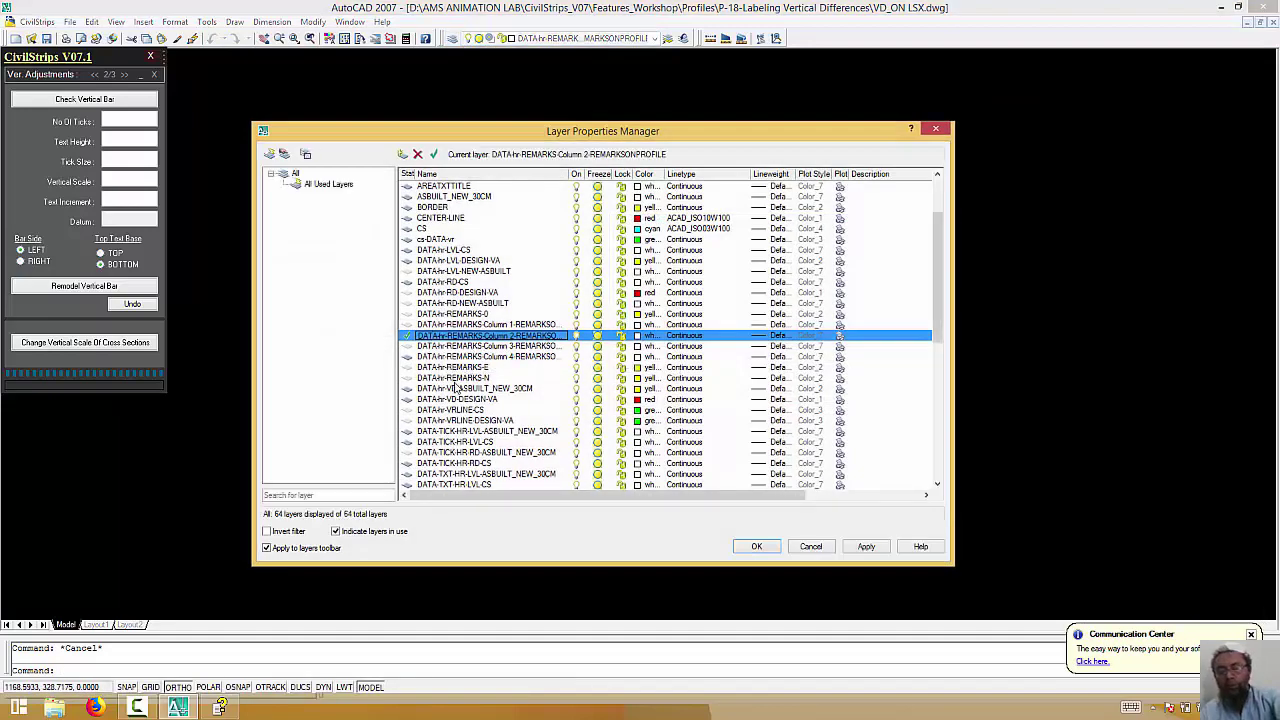
{"action": "scroll", "coordinate": [455, 388], "scroll_direction": "up", "scroll_amount": 2}
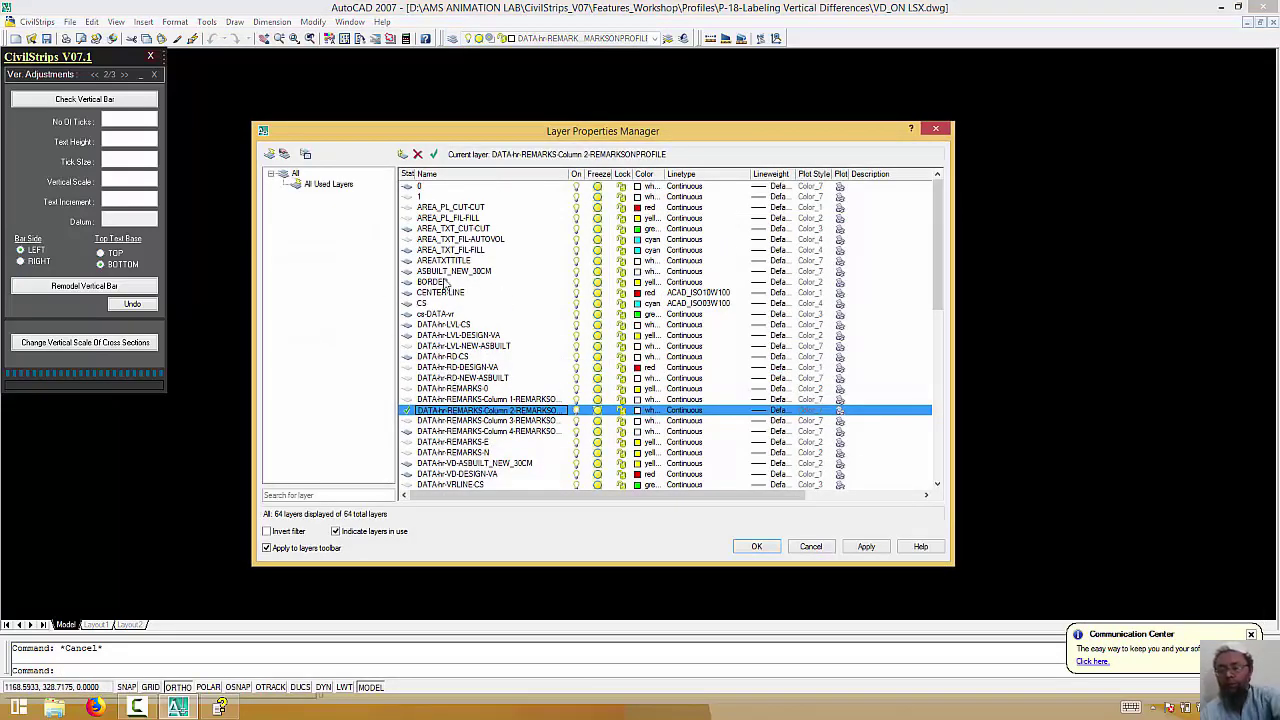
{"action": "left_click", "coordinate": [453, 271]}
{"action": "left_click", "coordinate": [457, 271]}
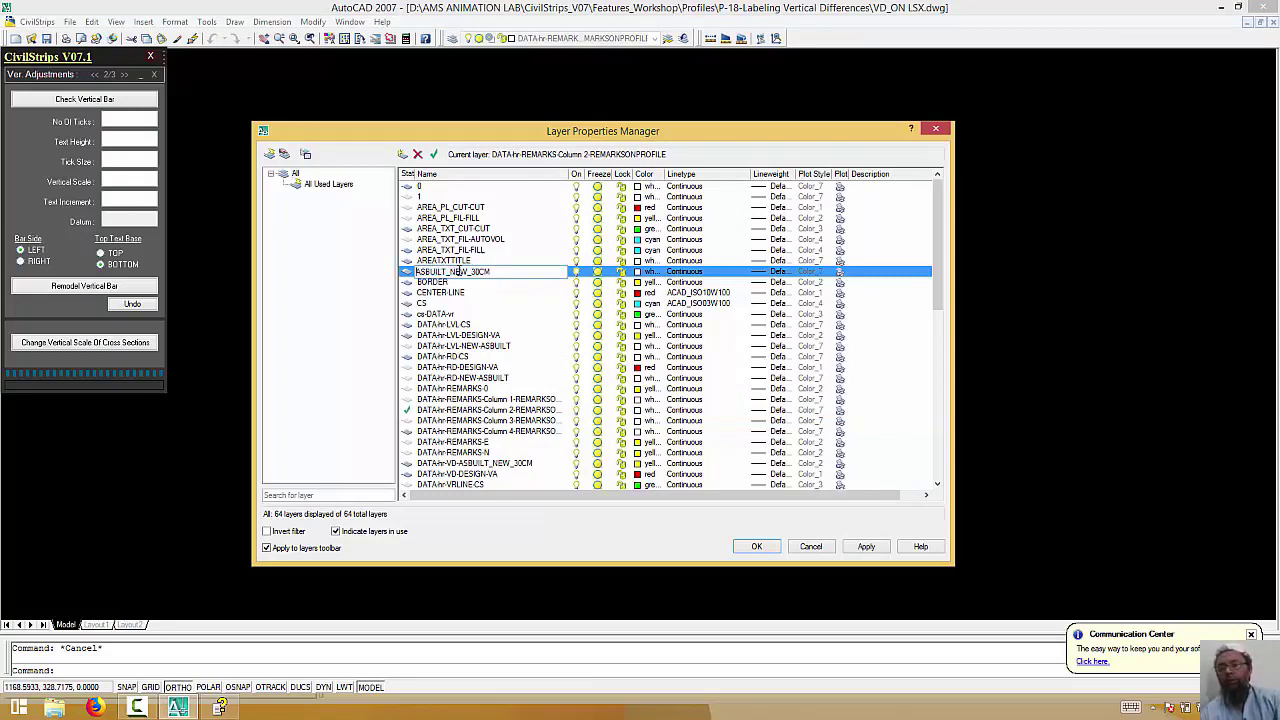
{"action": "type", "text": "DESIGN"}
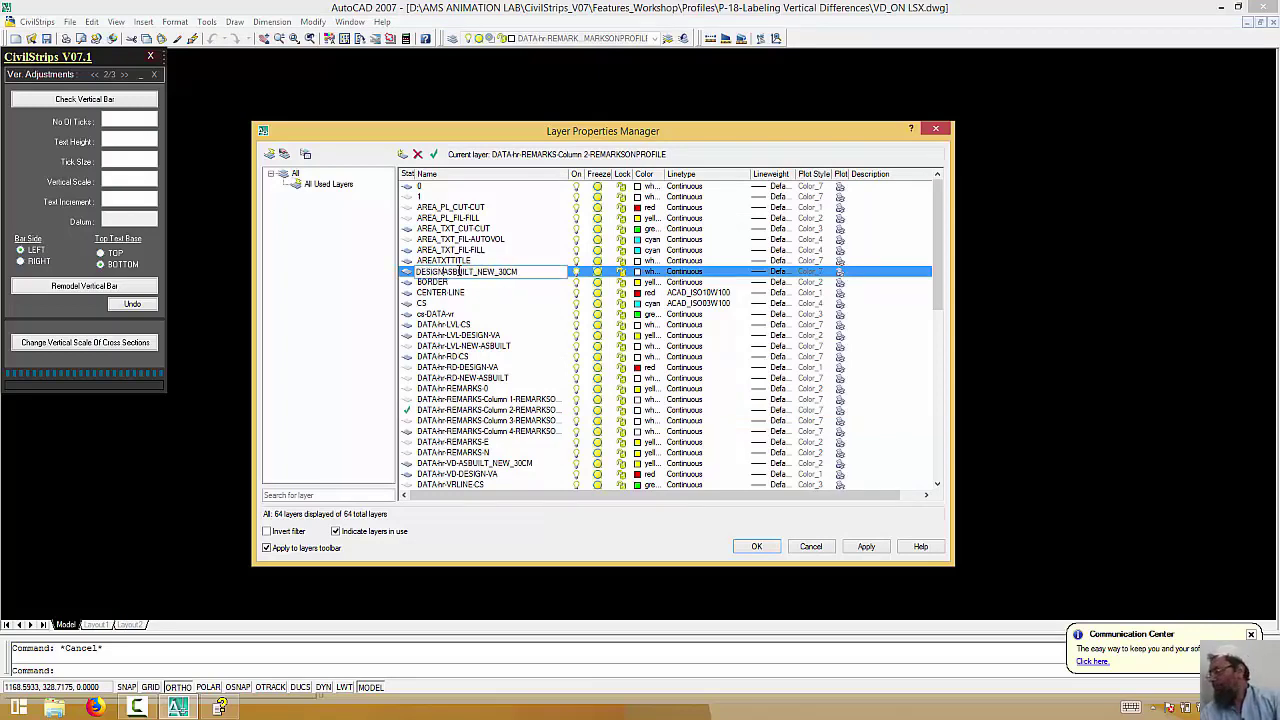
{"action": "type", "text": "_"}
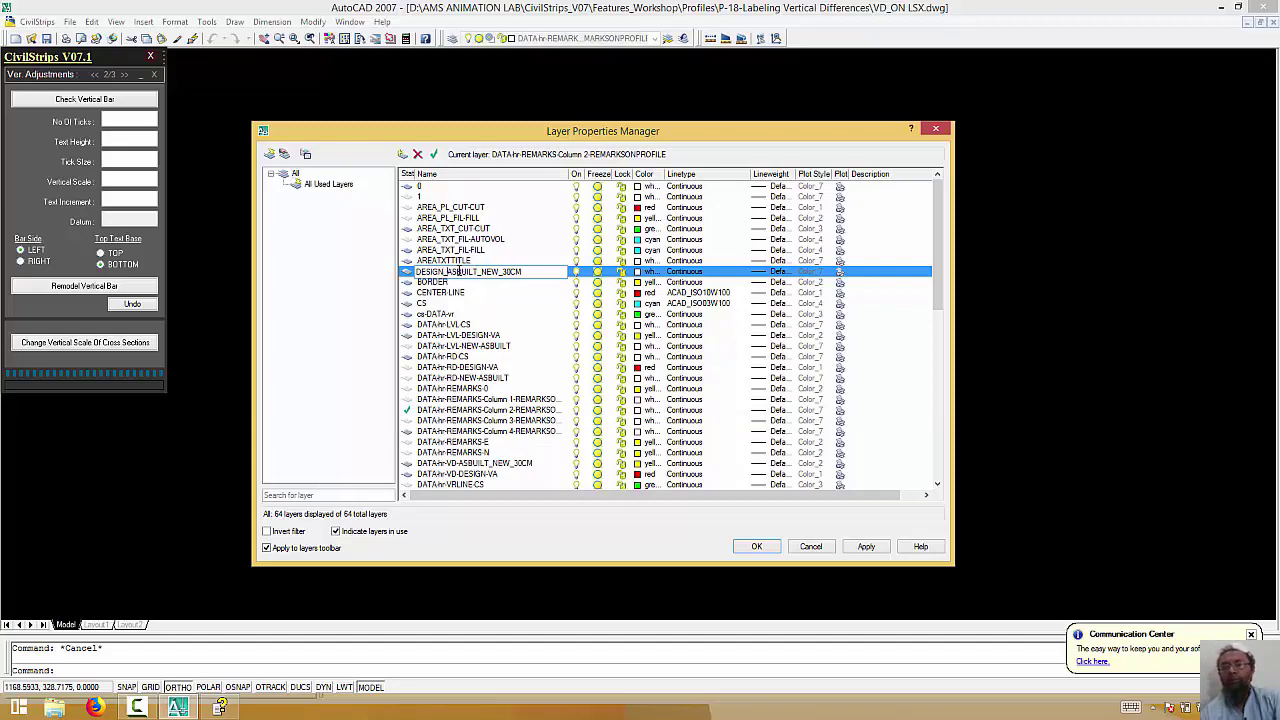
{"action": "left_click", "coordinate": [494, 261]}
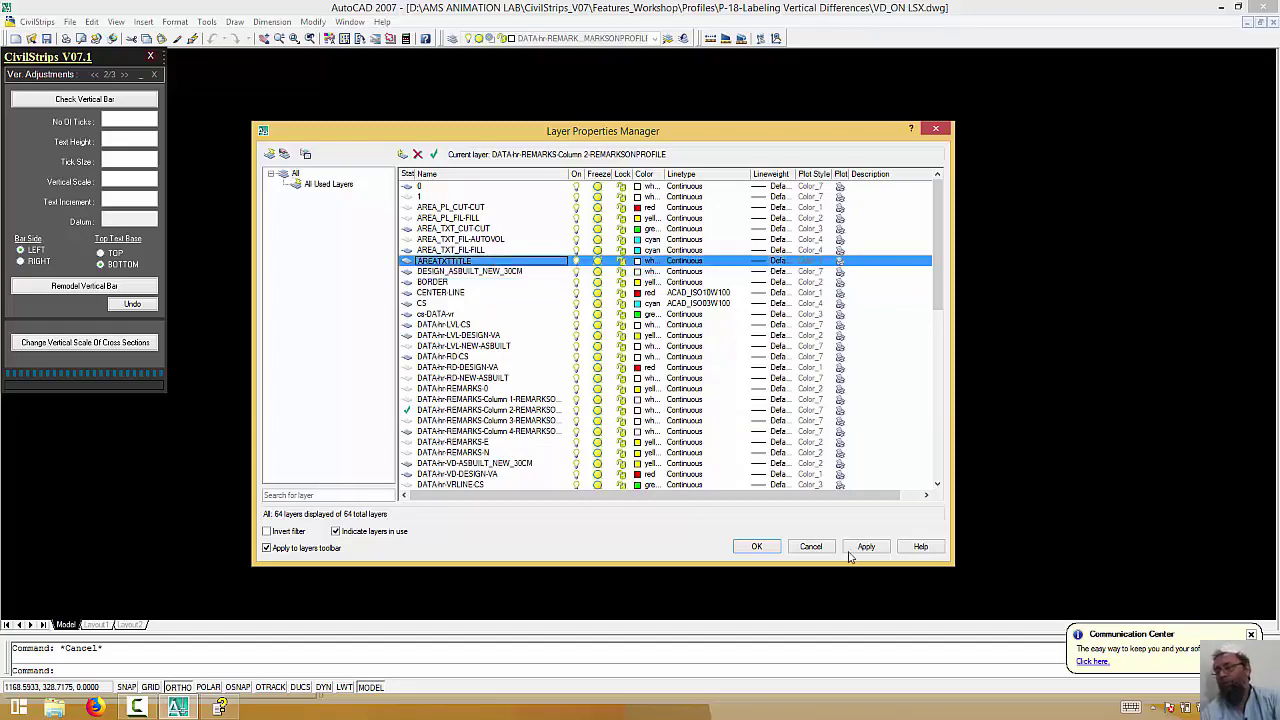
Close the layer manager and copy the cross-section sheet three times in a row to the right
{"action": "left_click", "coordinate": [757, 546]}
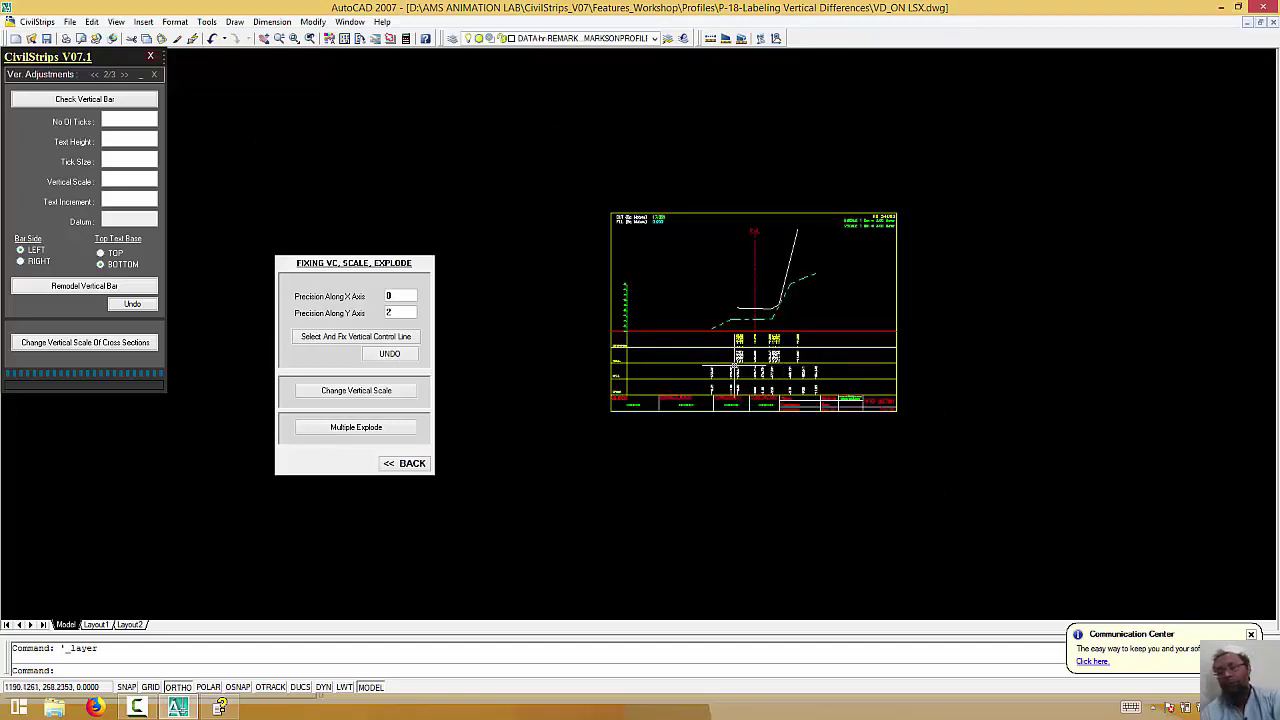
{"action": "scroll", "coordinate": [720, 430], "scroll_direction": "down", "scroll_amount": 3}
{"action": "key", "text": "Return"}
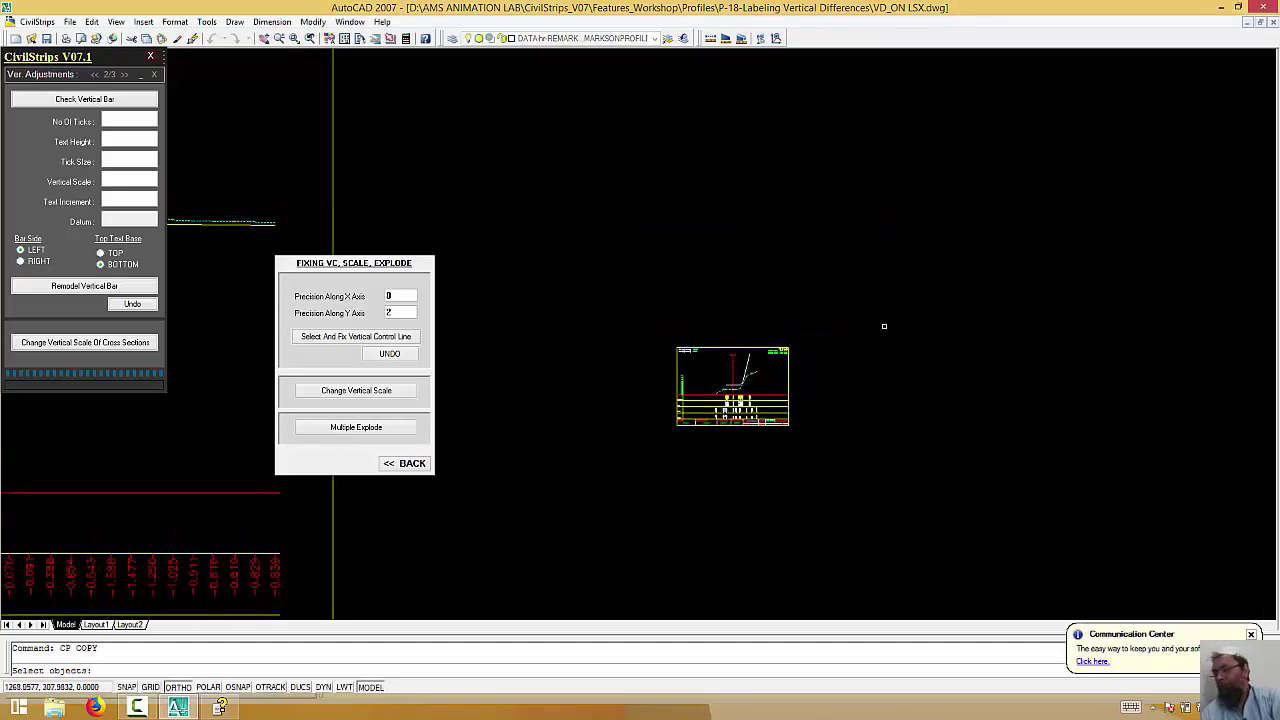
{"action": "left_click", "coordinate": [886, 323]}
{"action": "left_click", "coordinate": [655, 458]}
{"action": "key", "text": "Return"}
{"action": "left_click", "coordinate": [696, 502]}
{"action": "left_click", "coordinate": [829, 491]}
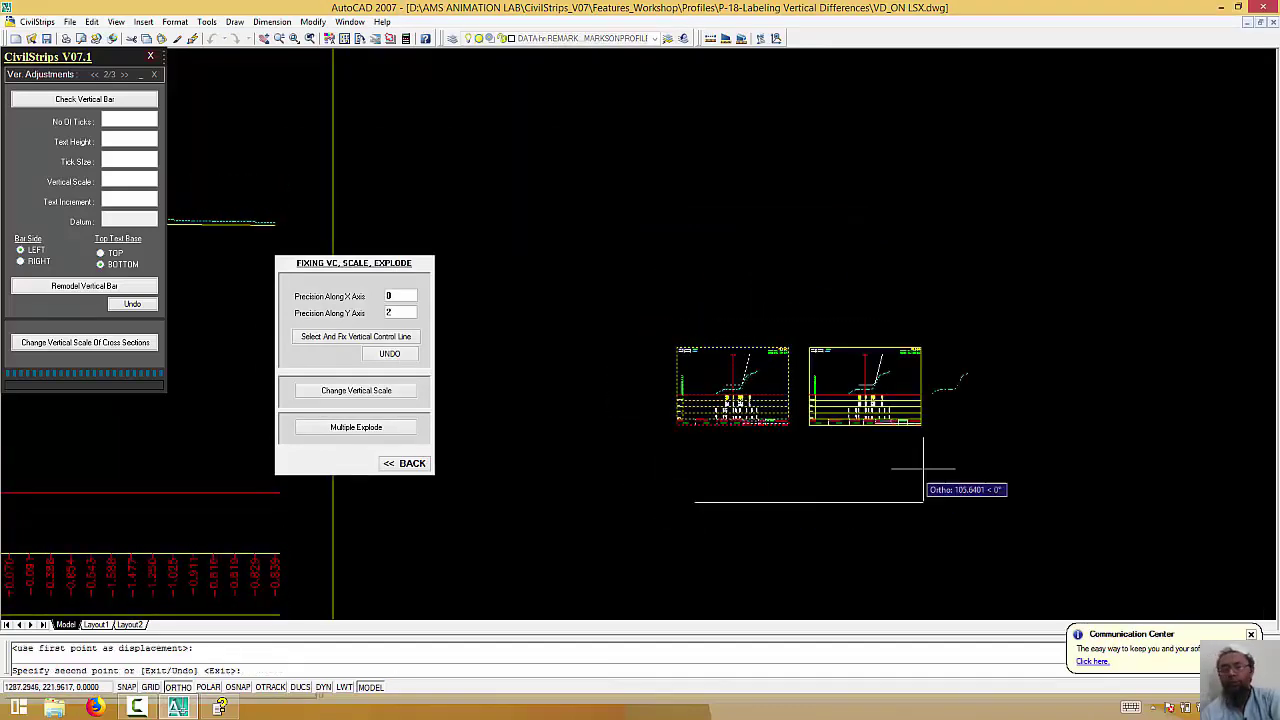
{"action": "left_click", "coordinate": [1000, 440]}
{"action": "left_click", "coordinate": [1154, 440]}
{"action": "key", "text": "Escape"}
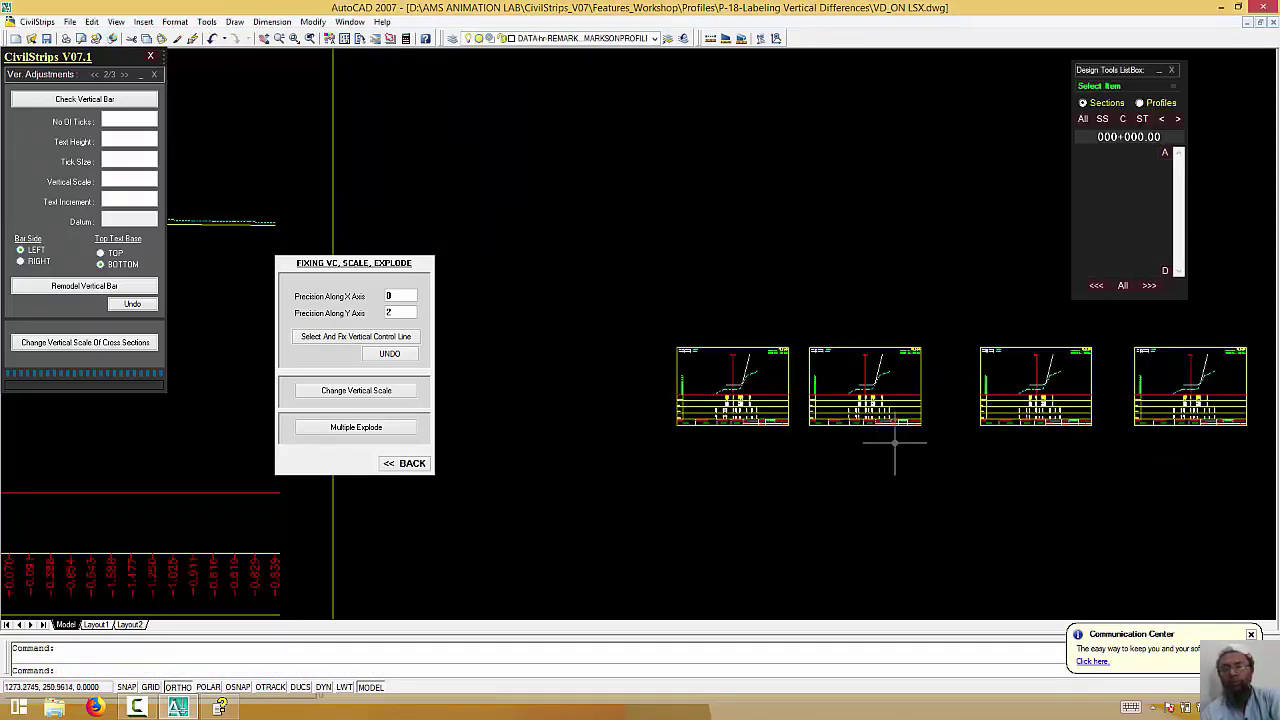
Load the four cross-section sheets into the Design Tools list, dismissing the duplicates message
{"action": "mouse_move", "coordinate": [897, 443]}
{"action": "middle_mouse_down"}
{"action": "mouse_move", "coordinate": [760, 488]}
{"action": "mouse_move", "coordinate": [852, 484]}
{"action": "middle_mouse_up"}
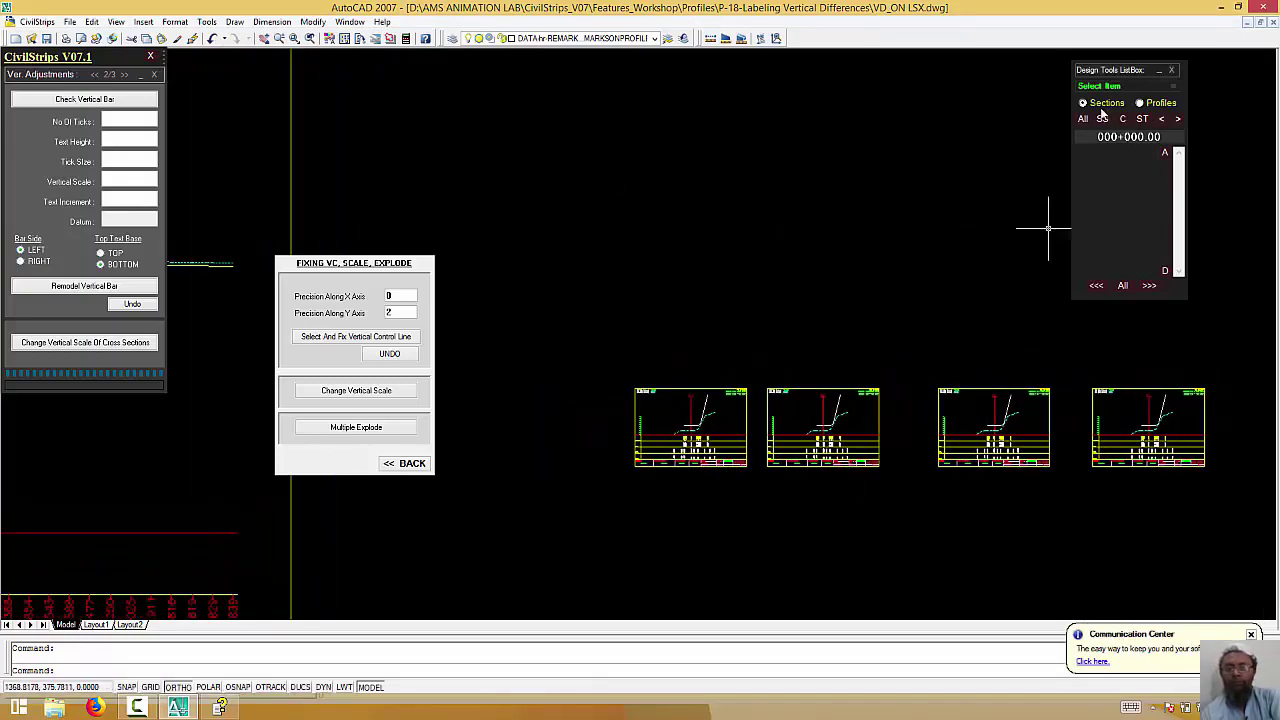
{"action": "left_click", "coordinate": [1101, 118]}
{"action": "left_click", "coordinate": [1242, 488]}
{"action": "left_click", "coordinate": [766, 374]}
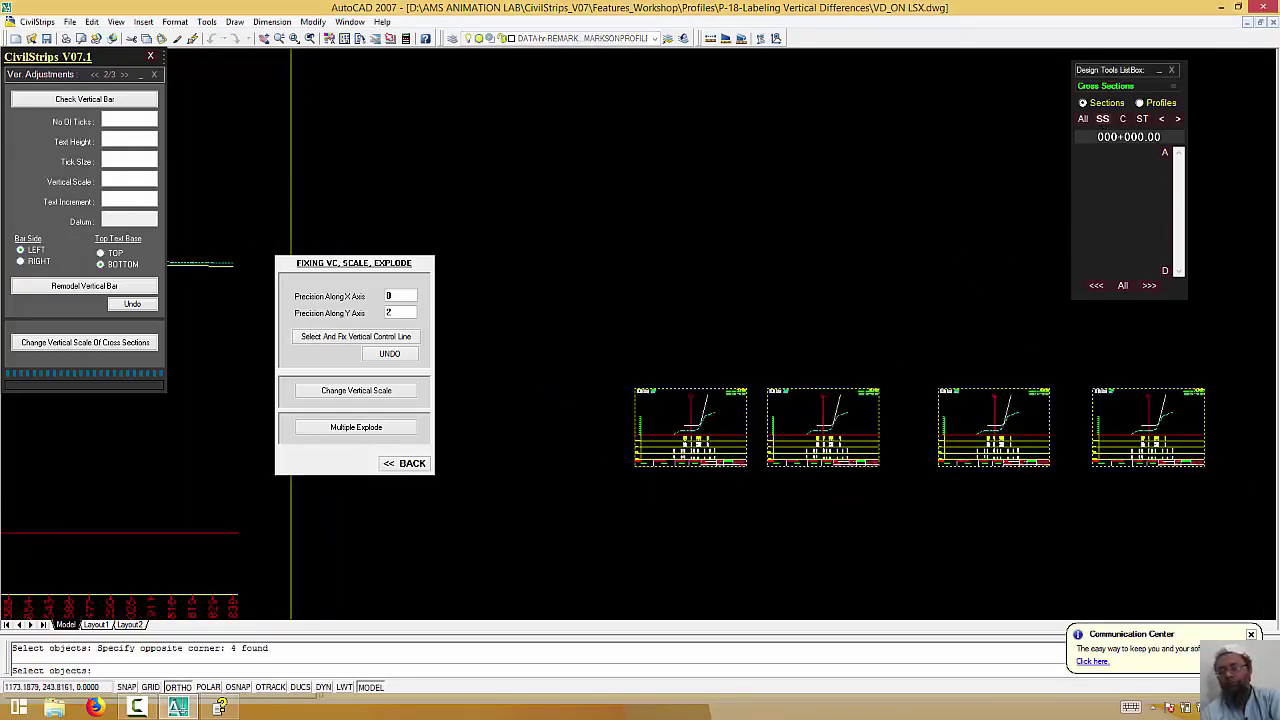
{"action": "key", "text": "Return"}
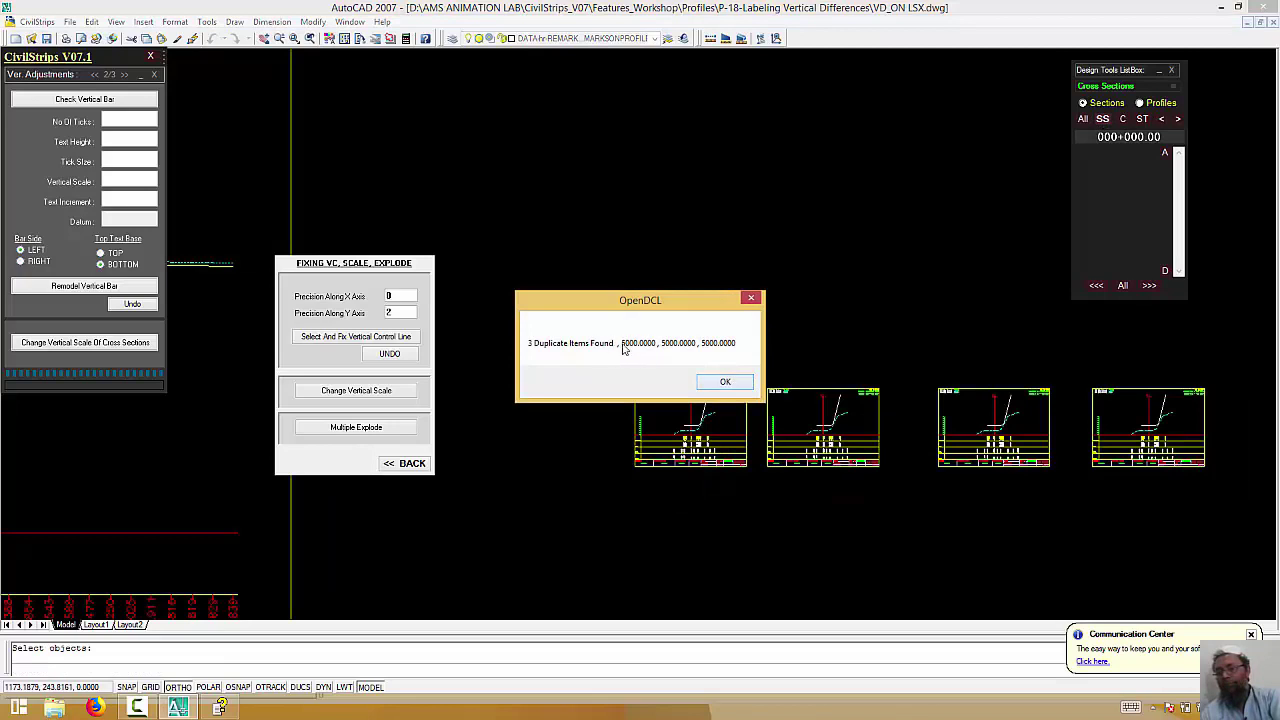
{"action": "left_click", "coordinate": [728, 381]}
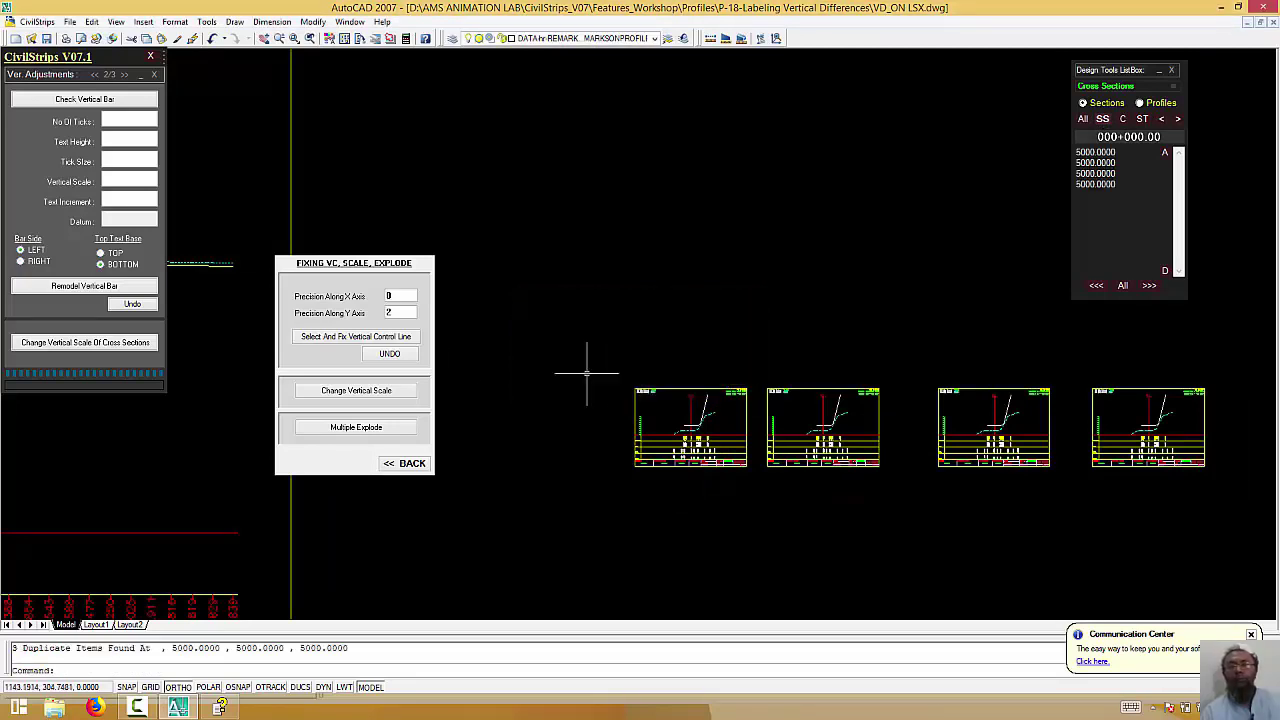
Select all four listed cross sections and start Change Vertical Scale Of Cross Sections
{"action": "left_click", "coordinate": [405, 463]}
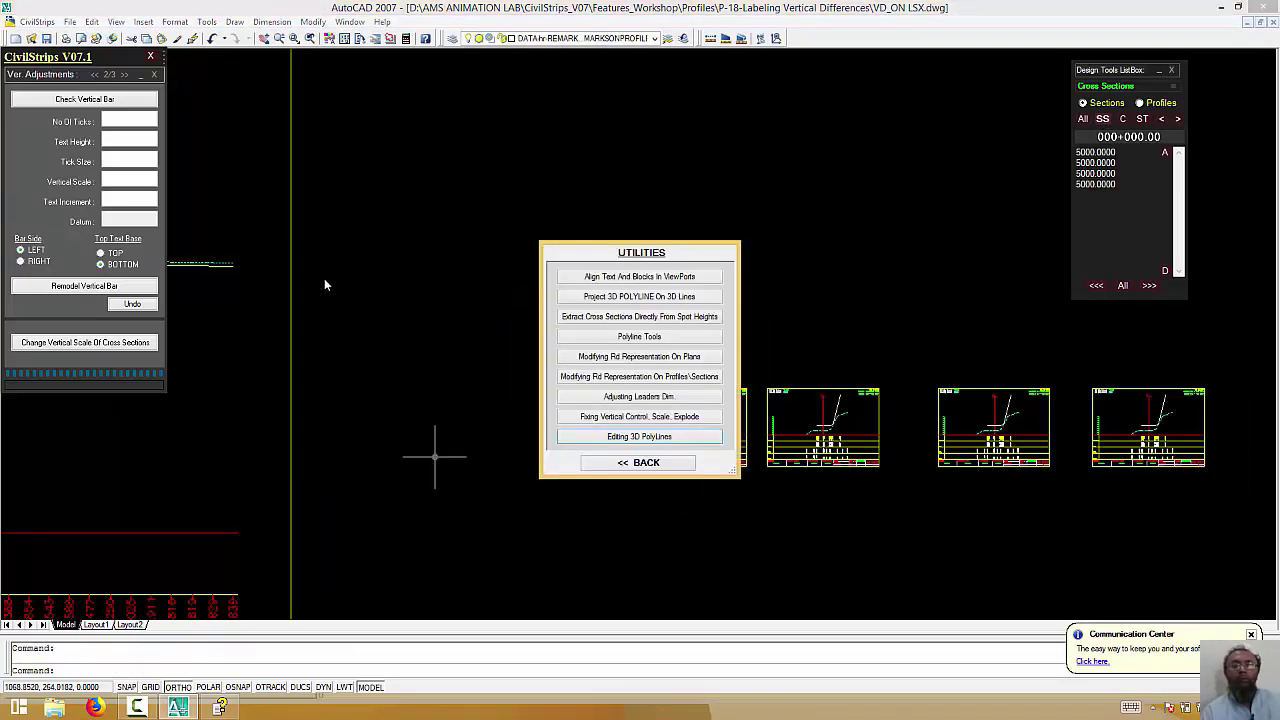
{"action": "left_click", "coordinate": [649, 465]}
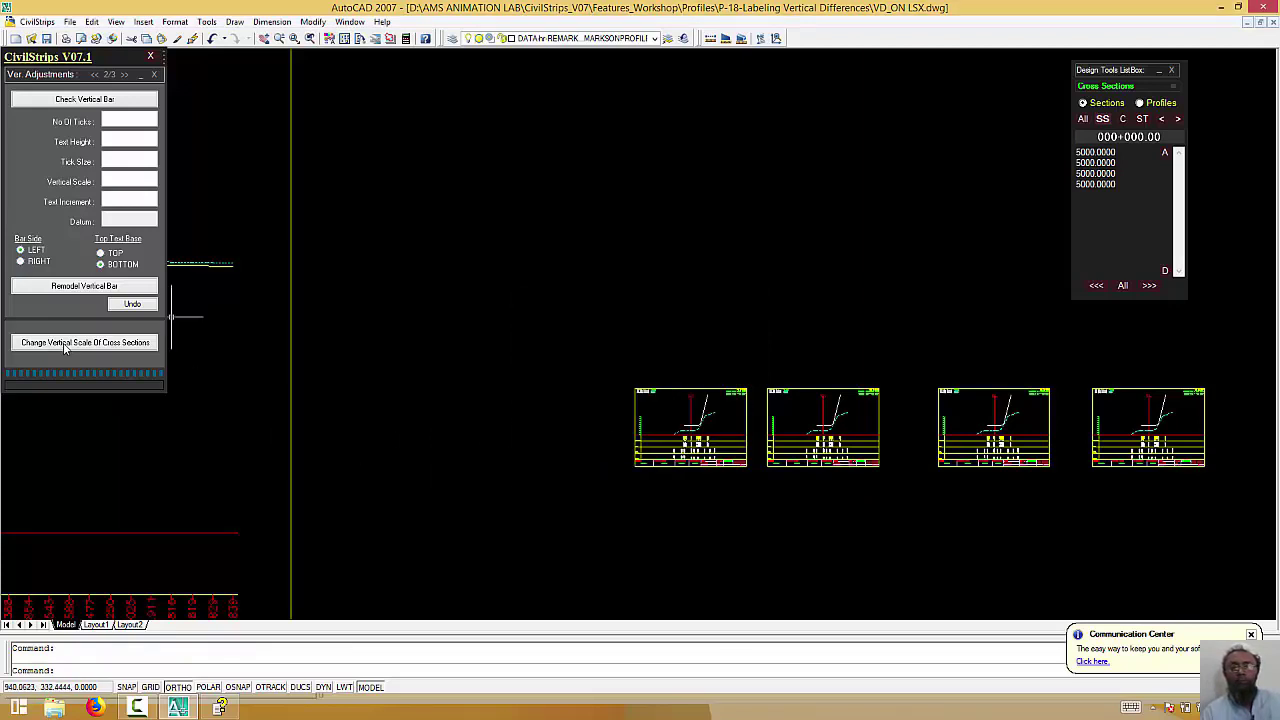
{"action": "left_click", "coordinate": [1122, 285]}
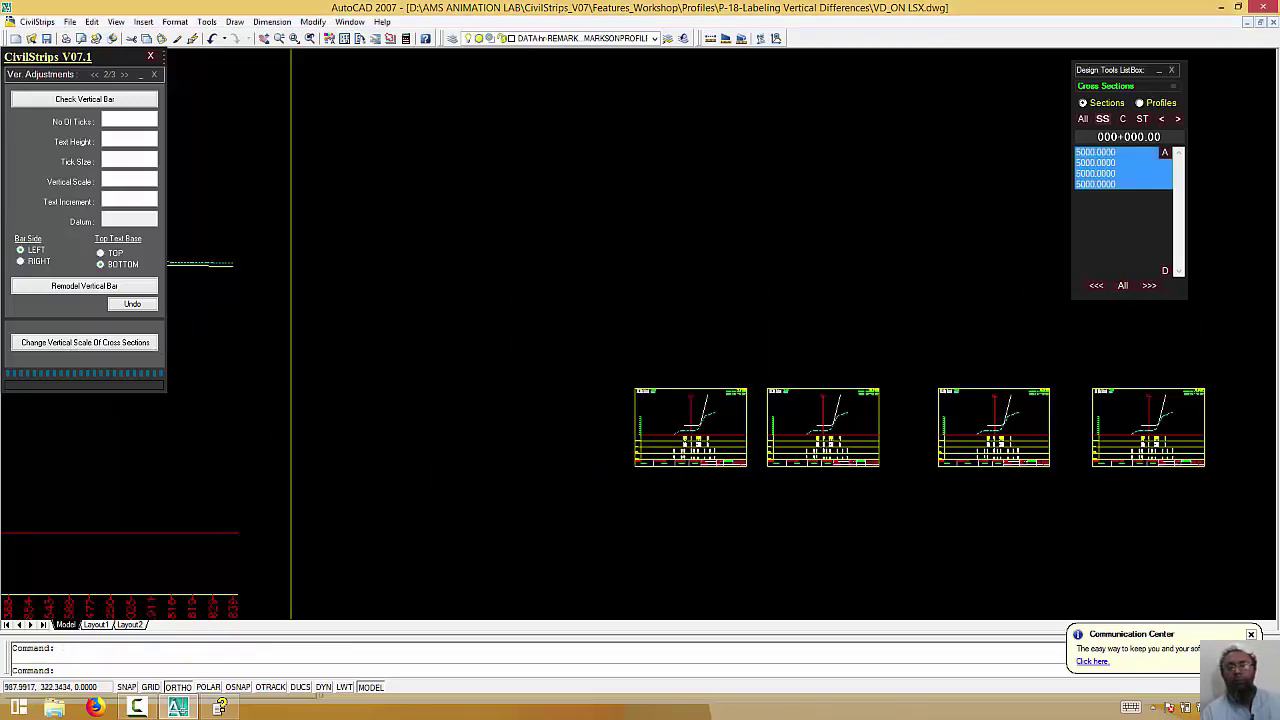
{"action": "left_click", "coordinate": [97, 352]}
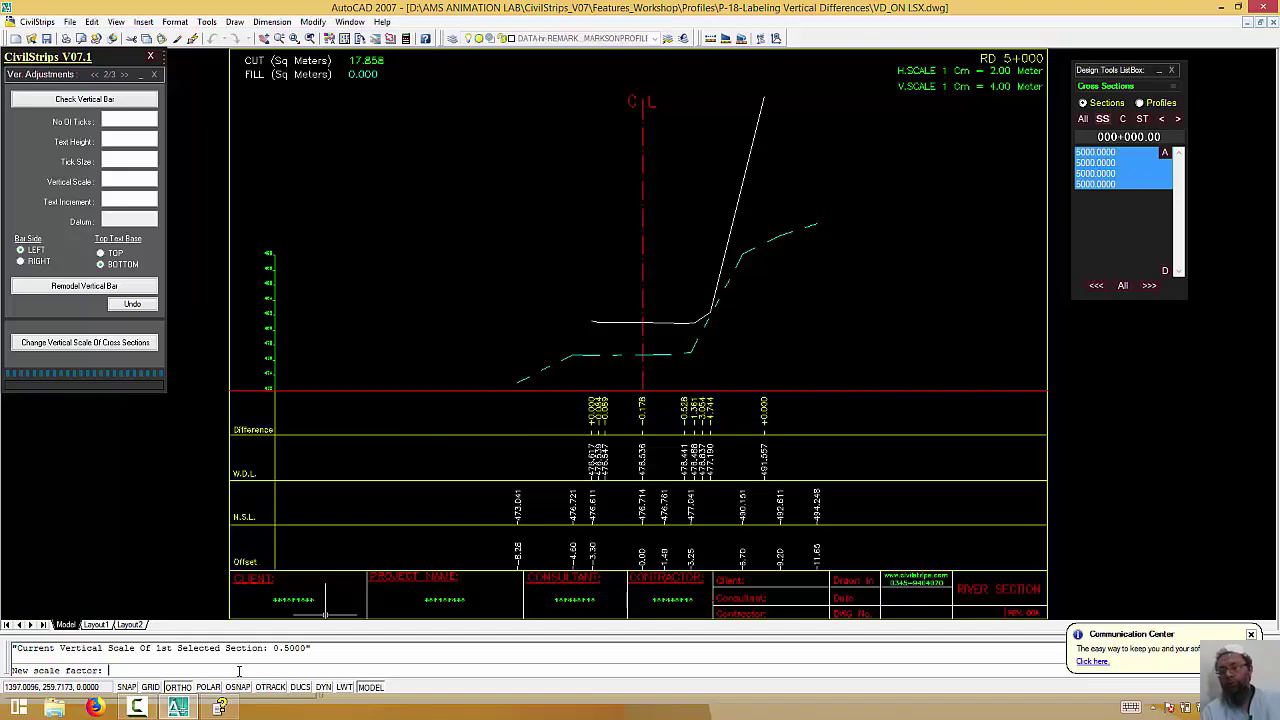
Apply scale factor 1 to the four cross sections and check the 1 Cm = 2.00 Meter label
{"action": "type", "text": "1"}
{"action": "key", "text": "Return"}
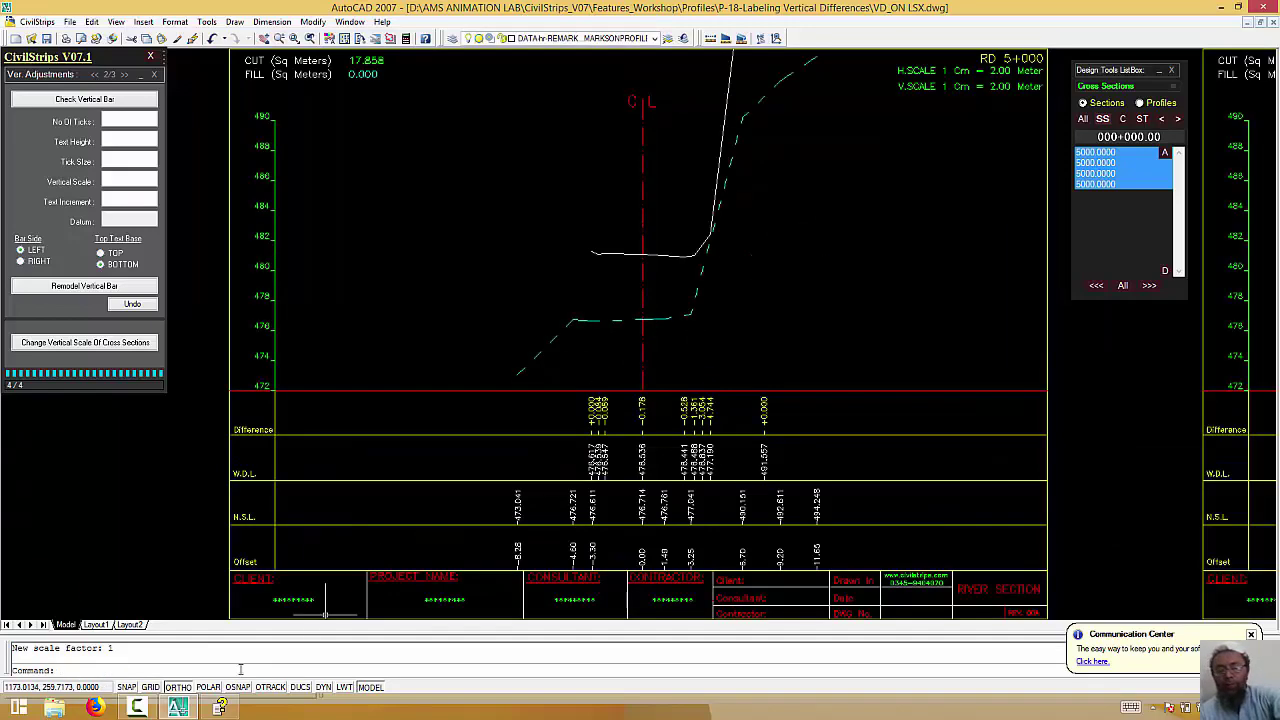
{"action": "scroll", "coordinate": [675, 478], "scroll_direction": "down", "scroll_amount": 2}
{"action": "scroll", "coordinate": [675, 478], "scroll_direction": "down", "scroll_amount": 4}
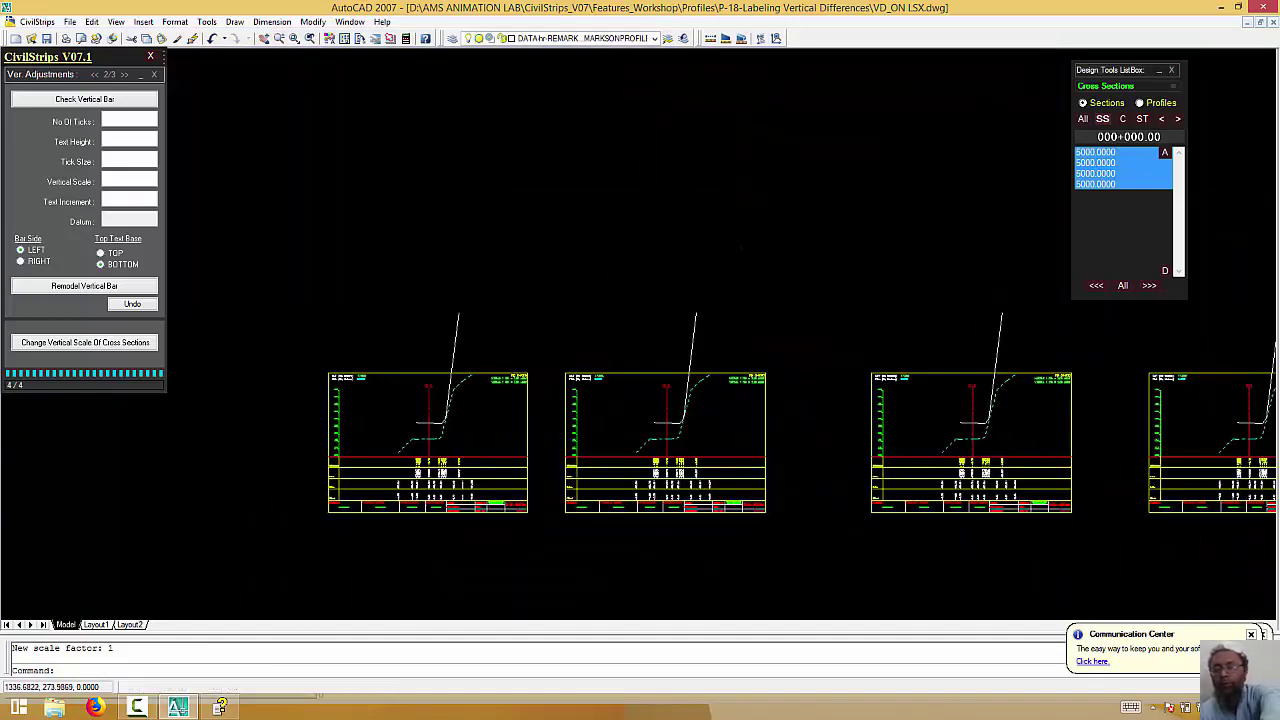
{"action": "middle_click_drag", "start_coordinate": [1238, 448], "coordinate": [785, 464]}
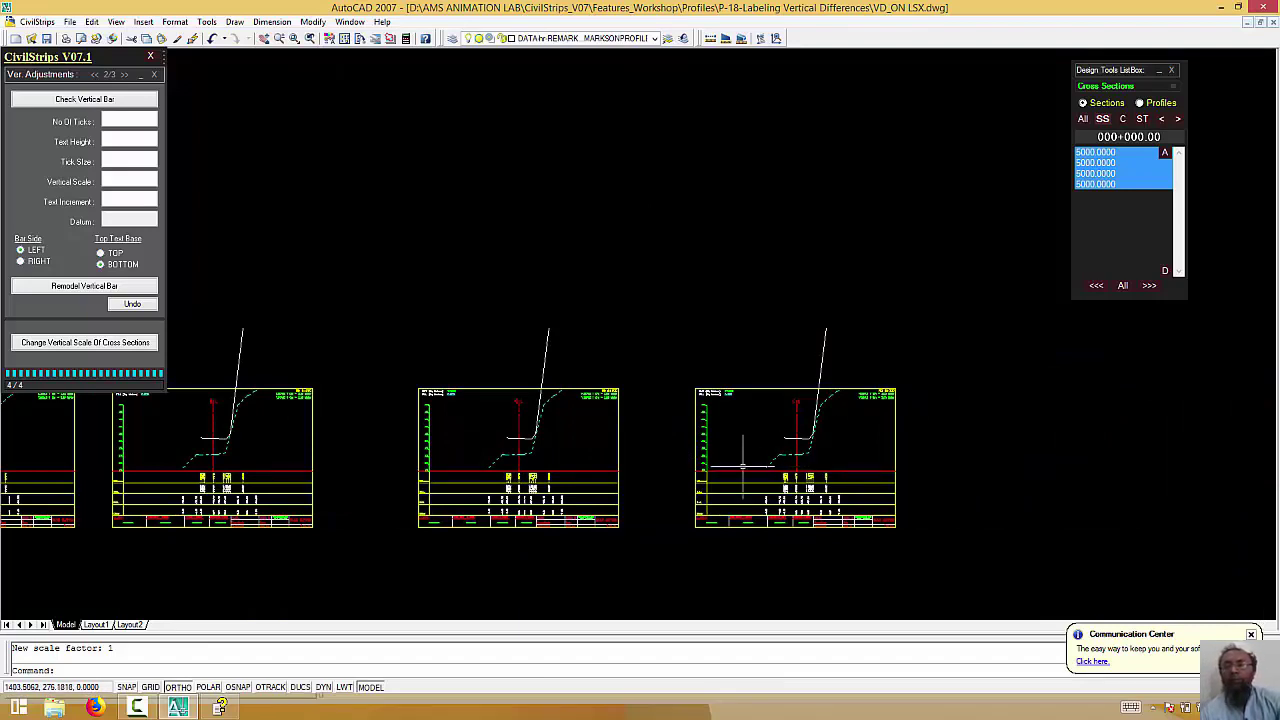
{"action": "scroll", "coordinate": [871, 380], "scroll_direction": "up", "scroll_amount": 4}
{"action": "scroll", "coordinate": [905, 410], "scroll_direction": "up", "scroll_amount": 2}
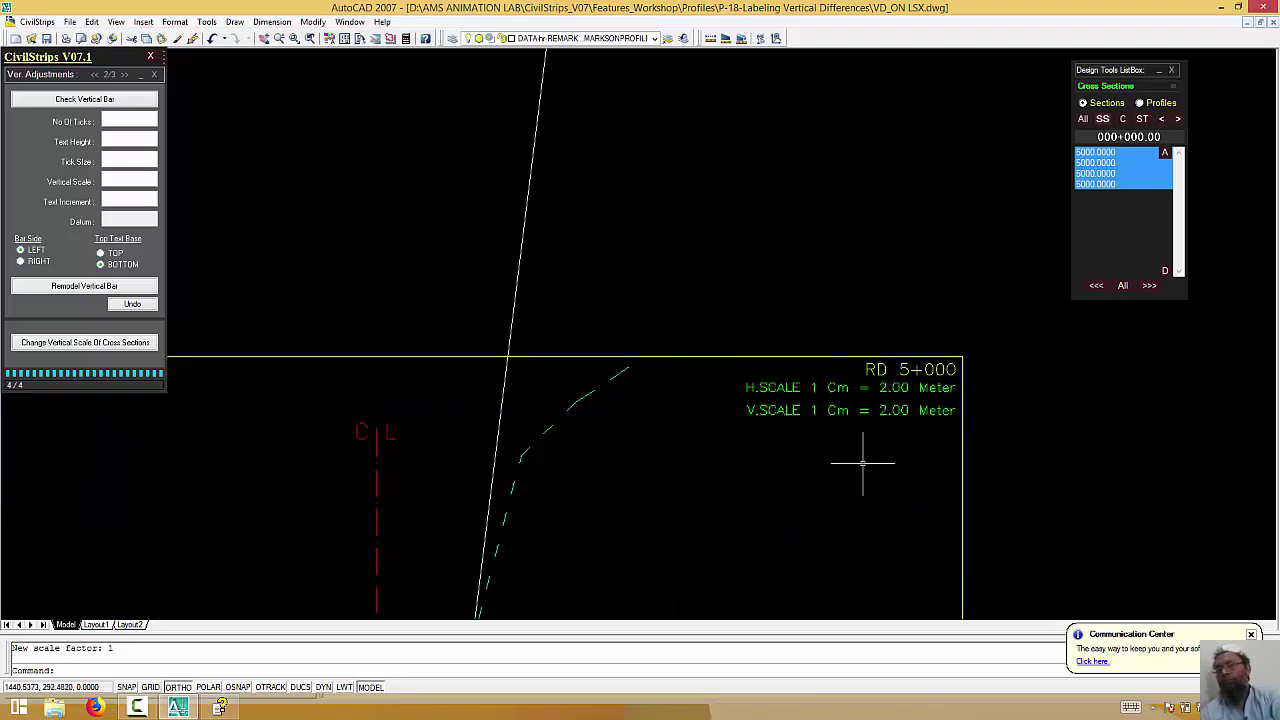
{"action": "scroll", "coordinate": [862, 463], "scroll_direction": "up", "scroll_amount": 1}
{"action": "scroll", "coordinate": [862, 463], "scroll_direction": "up", "scroll_amount": 1}
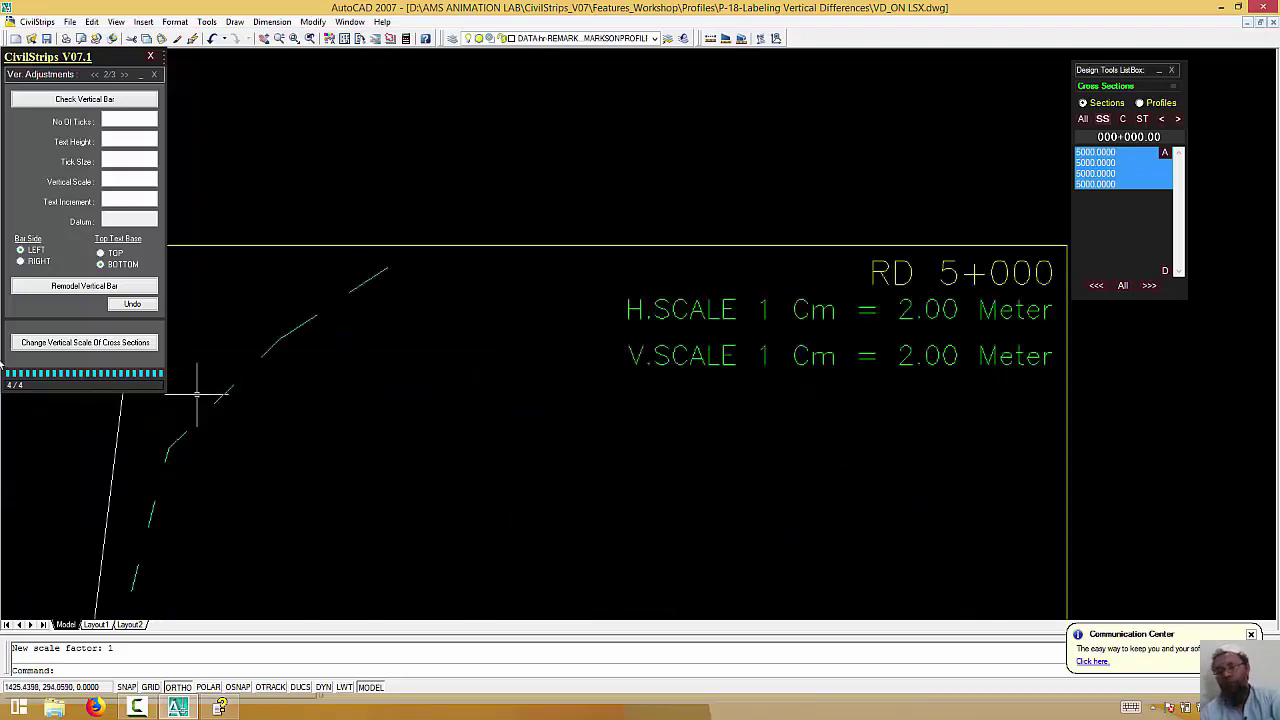
{"action": "left_click", "coordinate": [77, 345]}
{"action": "type", "text": "0.25"}
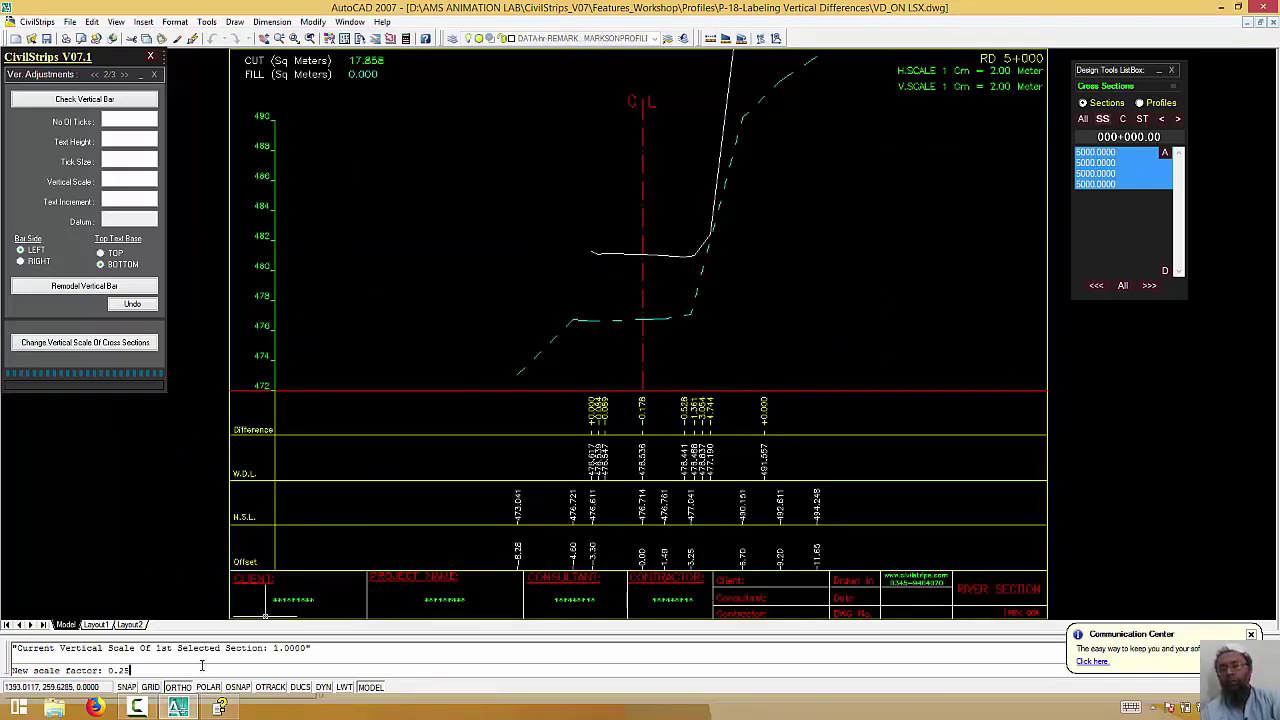
Apply scale factor 0.25 and verify the V.SCALE 1 Cm = 8.00 Meter labels
{"action": "key", "text": "Return"}
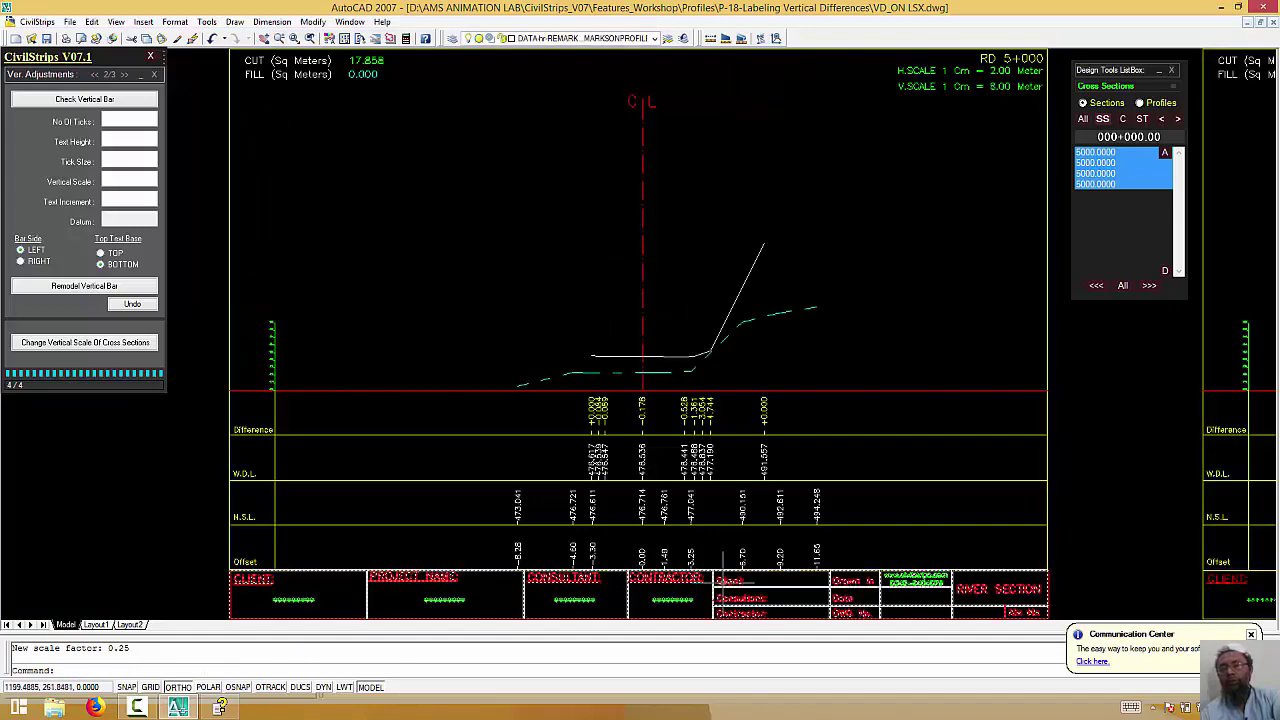
{"action": "scroll", "coordinate": [966, 400], "scroll_direction": "up", "scroll_amount": 2}
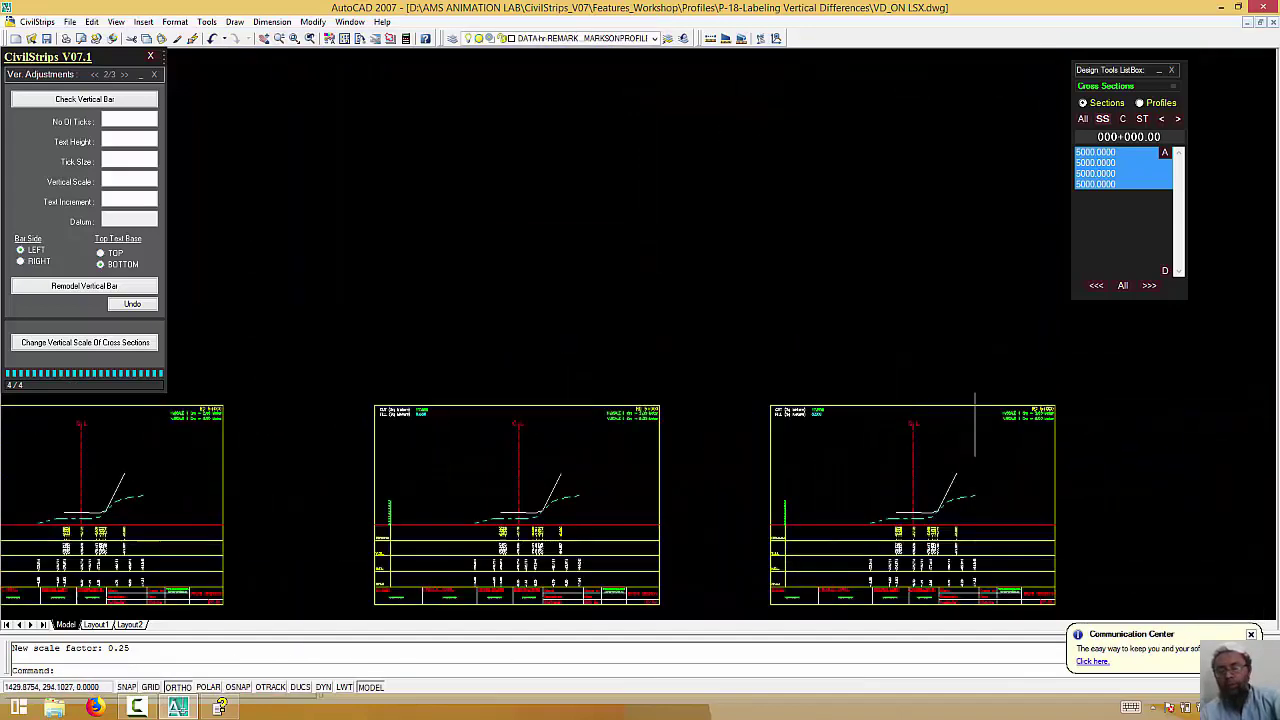
{"action": "scroll", "coordinate": [1026, 402], "scroll_direction": "up", "scroll_amount": 2}
{"action": "scroll", "coordinate": [1026, 402], "scroll_direction": "up", "scroll_amount": 3}
{"action": "scroll", "coordinate": [1010, 410], "scroll_direction": "up", "scroll_amount": 2}
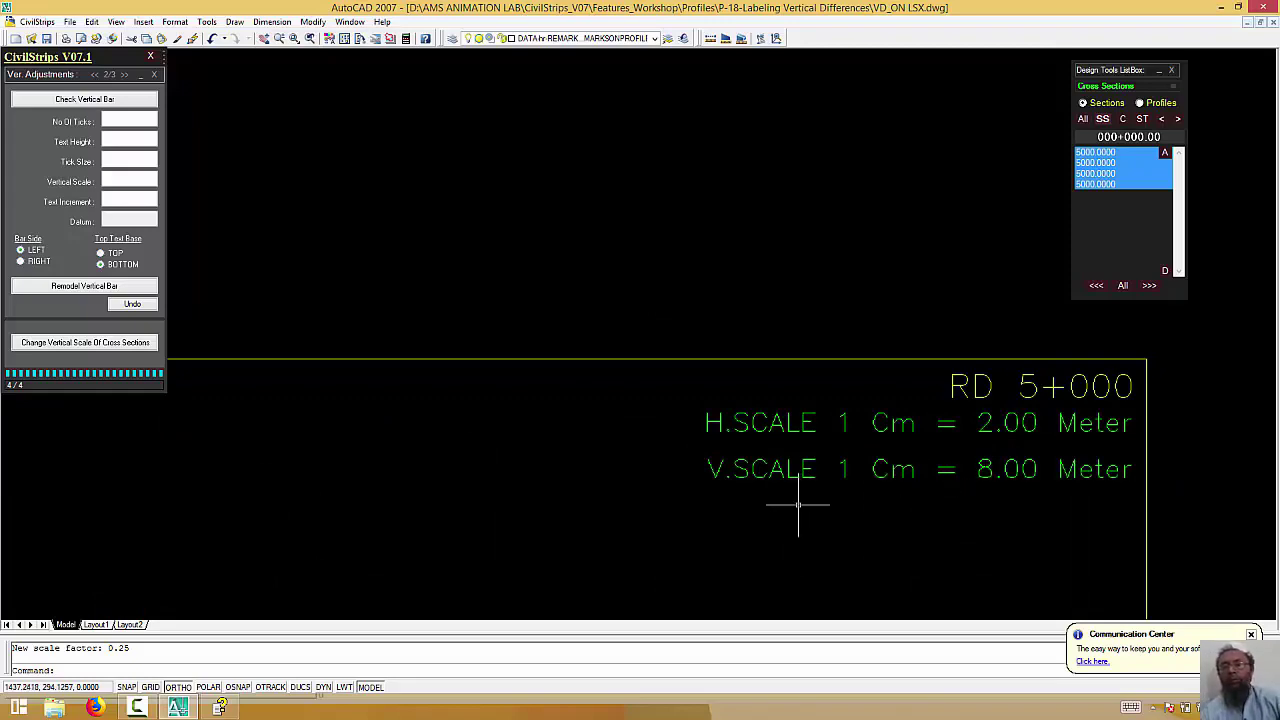
{"action": "scroll", "coordinate": [640, 357], "scroll_direction": "down", "scroll_amount": 4}
{"action": "scroll", "coordinate": [650, 400], "scroll_direction": "down", "scroll_amount": 2}
{"action": "middle_click_drag", "start_coordinate": [200, 608], "coordinate": [486, 580]}
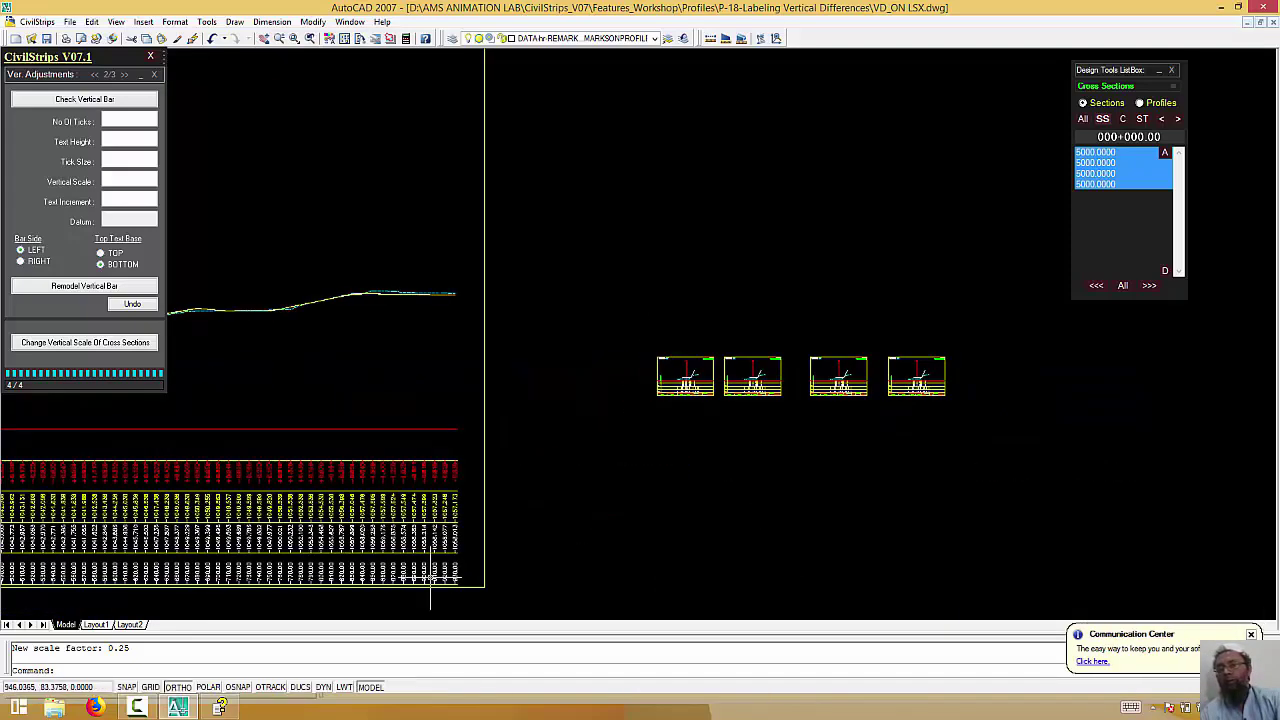
In CivilStrips Documentation, step through Area Graph and Plotting Drains On Profiles to 13.4.5 Profile Data From 3D Polyline
{"action": "left_click", "coordinate": [220, 707]}
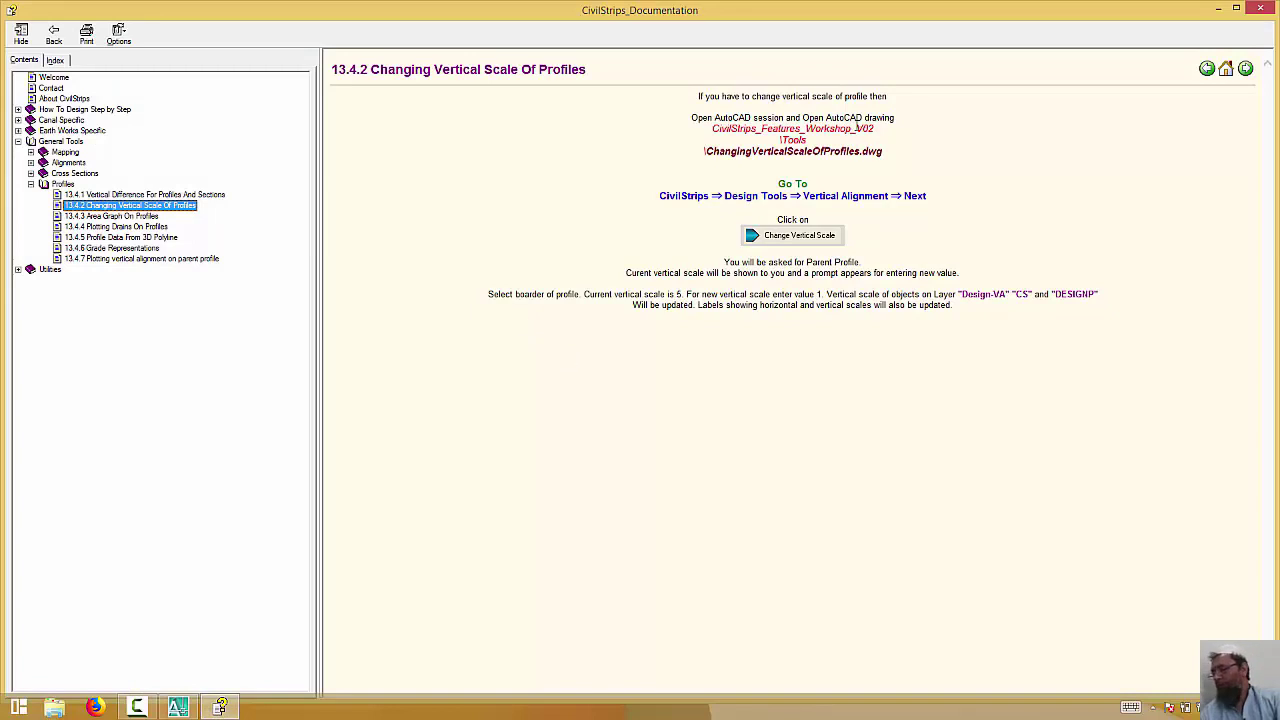
{"action": "left_click", "coordinate": [140, 217]}
{"action": "left_click", "coordinate": [148, 227]}
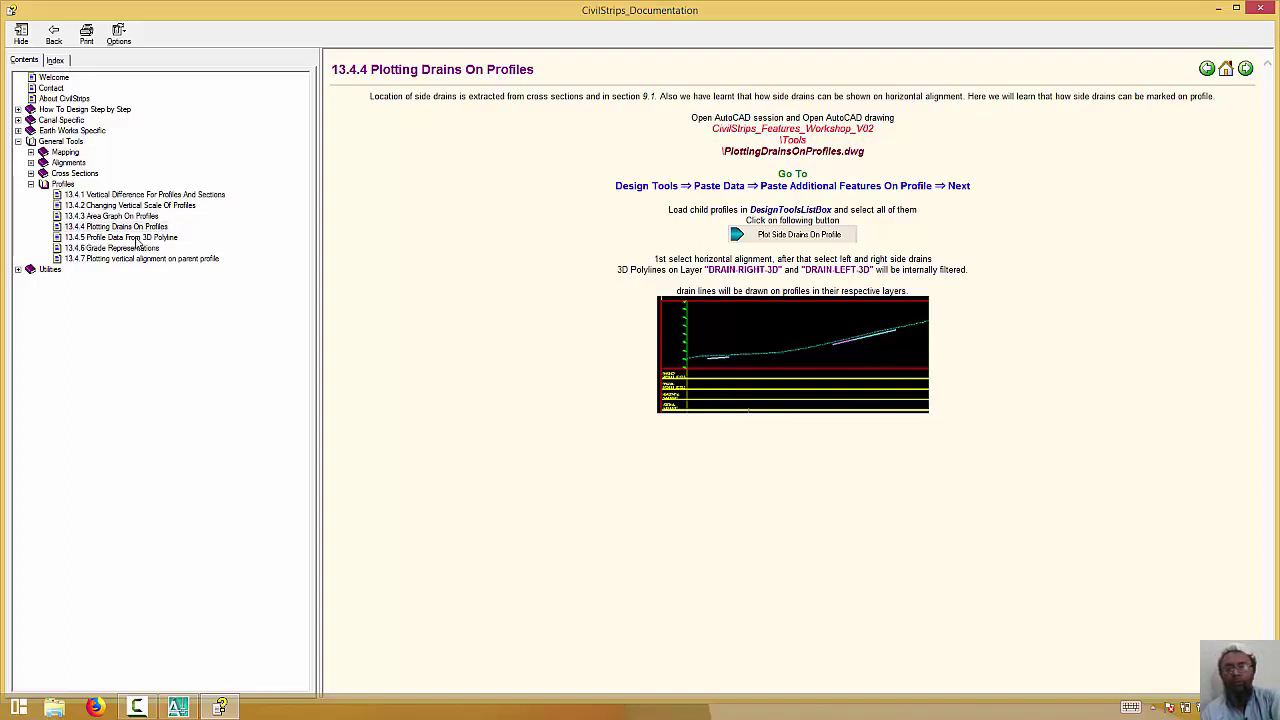
{"action": "left_click", "coordinate": [145, 237]}
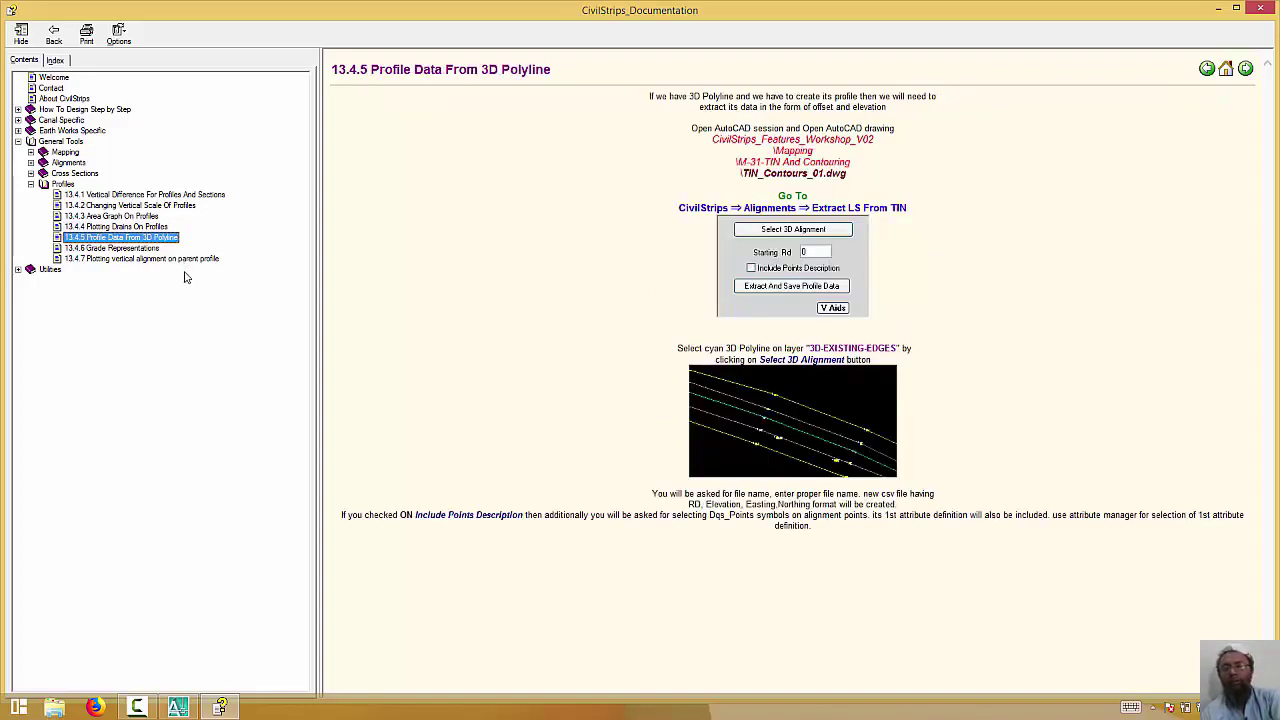
Highlight the Extract LS From TIN path text on the help page, then clear the highlight
{"action": "left_click", "coordinate": [698, 490]}
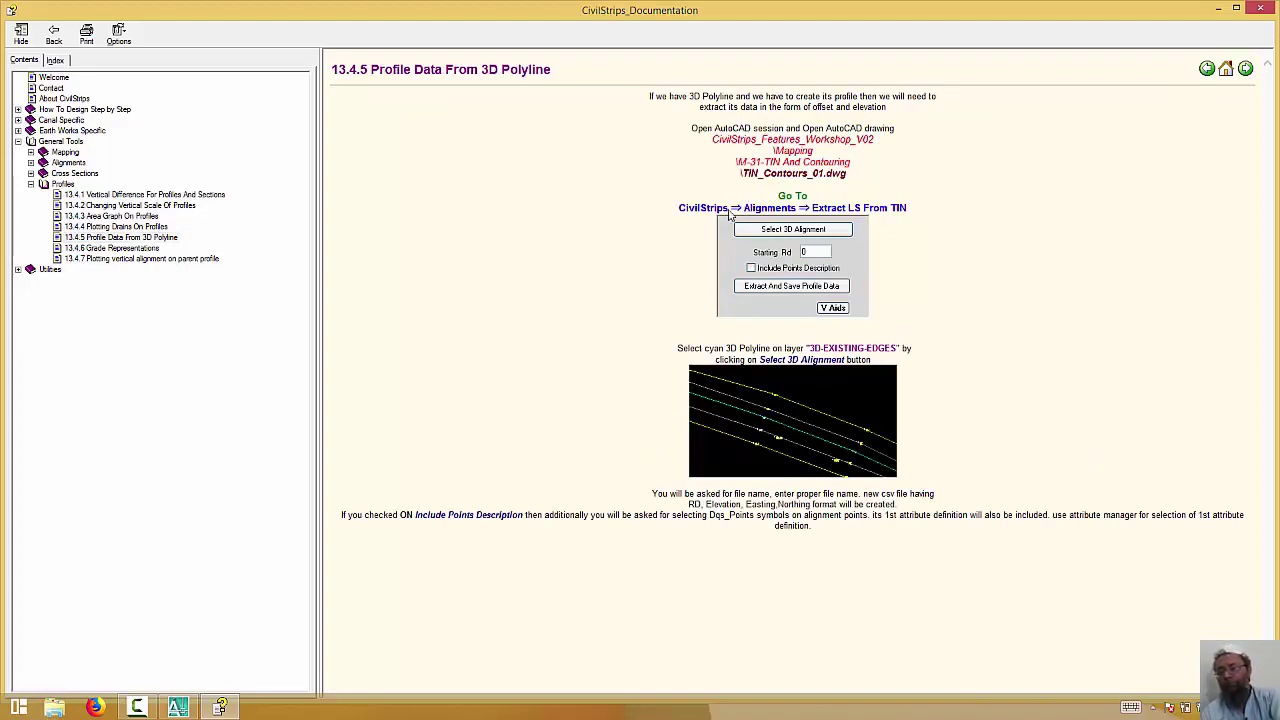
{"action": "left_click_drag", "start_coordinate": [821, 207], "coordinate": [906, 208]}
{"action": "left_click", "coordinate": [912, 337]}
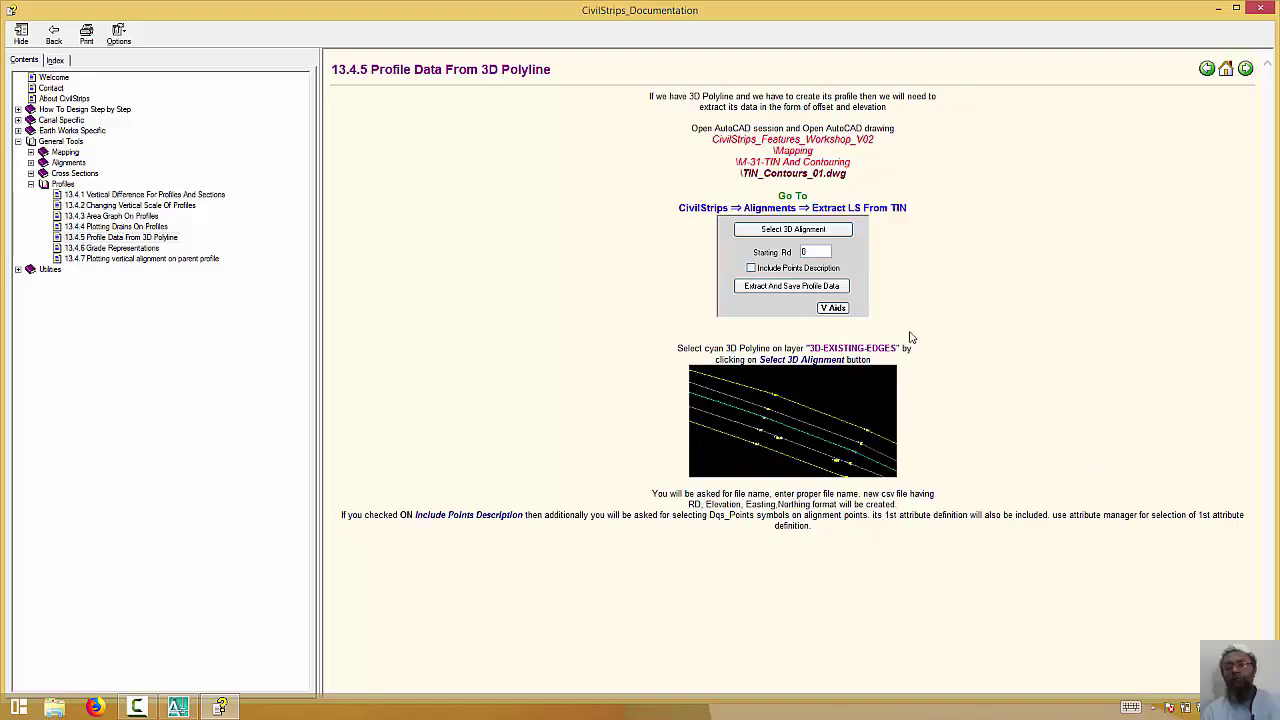